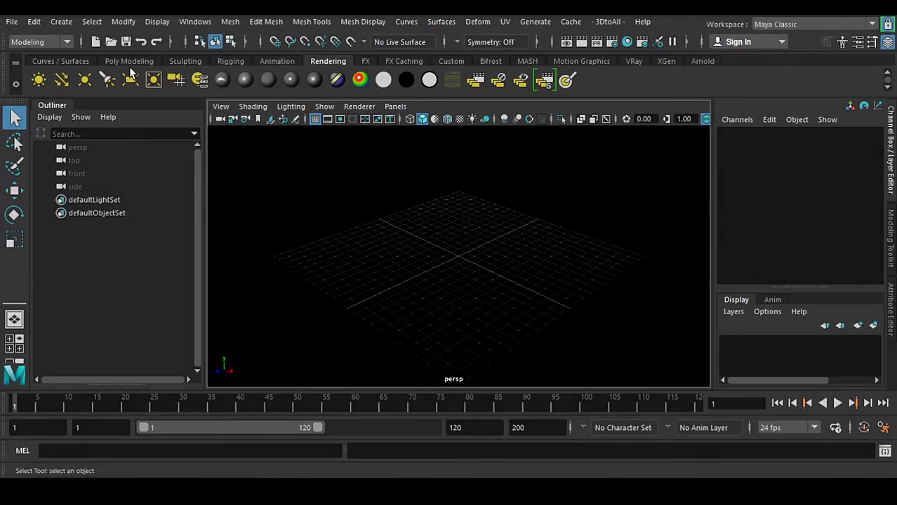
Create a polygon cube at the origin and scale it uniformly to about 14.3
{"action": "left_click", "coordinate": [129, 61]}
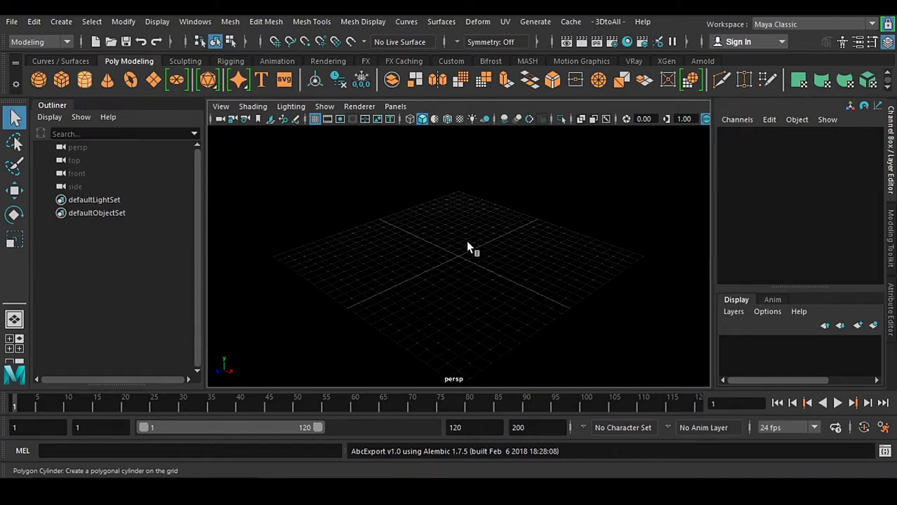
{"action": "key", "text": "q"}
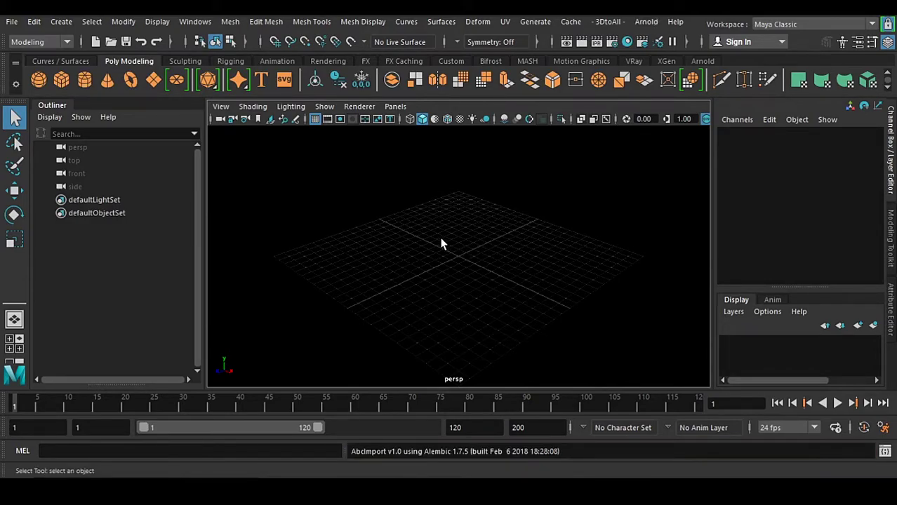
{"action": "right_click_drag", "start_coordinate": [441, 244], "coordinate": [442, 242], "text": "shift"}
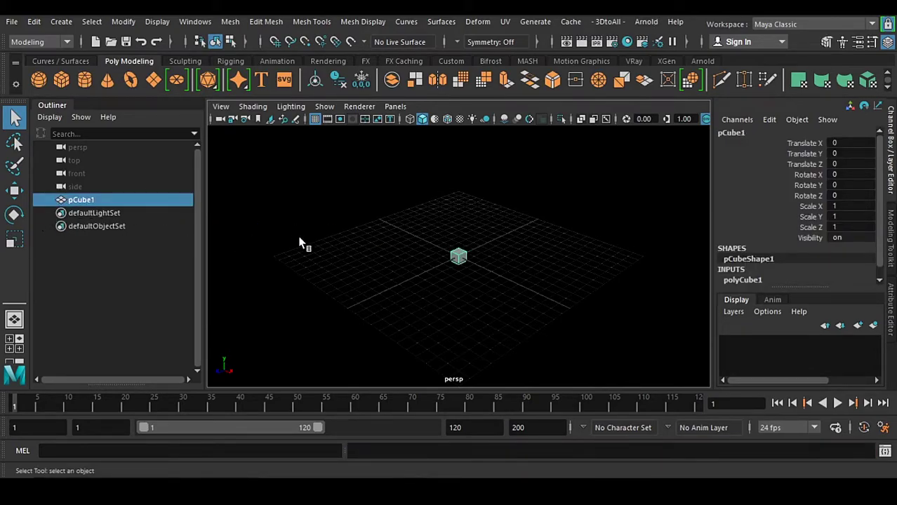
{"action": "key", "text": "r"}
{"action": "left_click_drag", "start_coordinate": [460, 255], "coordinate": [574, 275]}
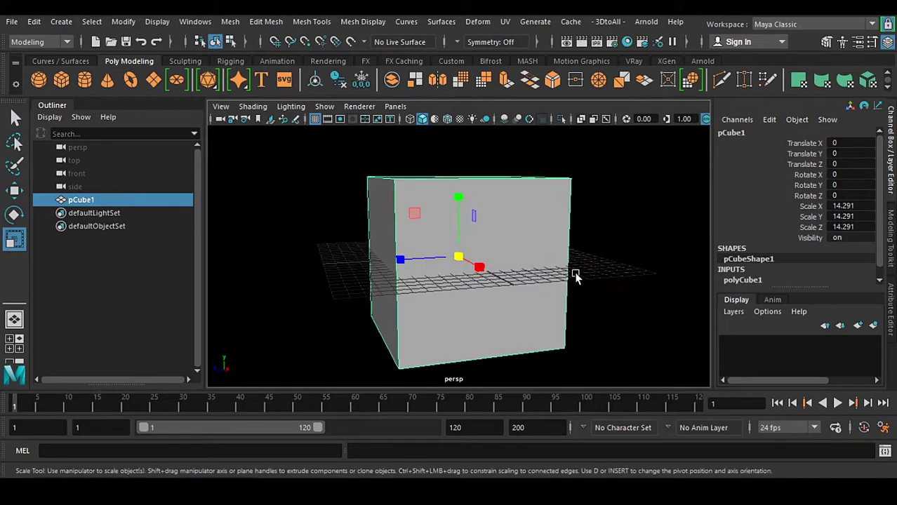
Raise the cube along Y to about 7.26 so that its base rests on the grid
{"action": "key", "text": "space"}
{"action": "key", "text": "w"}
{"action": "left_click_drag", "start_coordinate": [458, 200], "coordinate": [466, 70]}
{"action": "key", "text": "space"}
Delete one side face of the cube to open the box and return to object mode
{"action": "left_click_drag", "start_coordinate": [435, 257], "coordinate": [484, 248], "text": "alt"}
{"action": "right_click_drag", "start_coordinate": [484, 248], "coordinate": [494, 167]}
{"action": "left_click", "coordinate": [506, 242]}
{"action": "key", "text": "Delete"}
{"action": "left_click_drag", "start_coordinate": [483, 263], "coordinate": [479, 243], "text": "alt"}
{"action": "right_click_drag", "start_coordinate": [479, 176], "coordinate": [544, 116]}
{"action": "left_click_drag", "start_coordinate": [559, 262], "coordinate": [311, 168], "text": "alt"}
Enable the default material display and two-sided lighting in the perspective viewport
{"action": "left_click", "coordinate": [253, 106]}
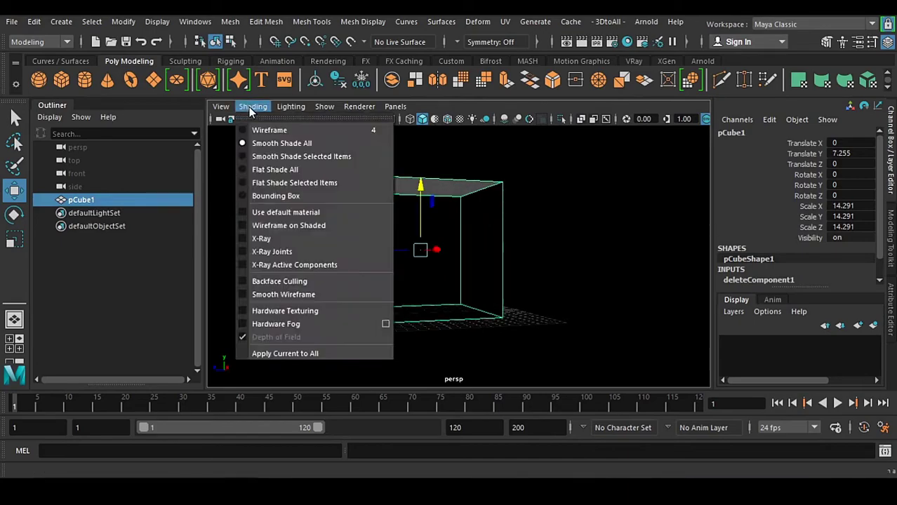
{"action": "left_click", "coordinate": [277, 212]}
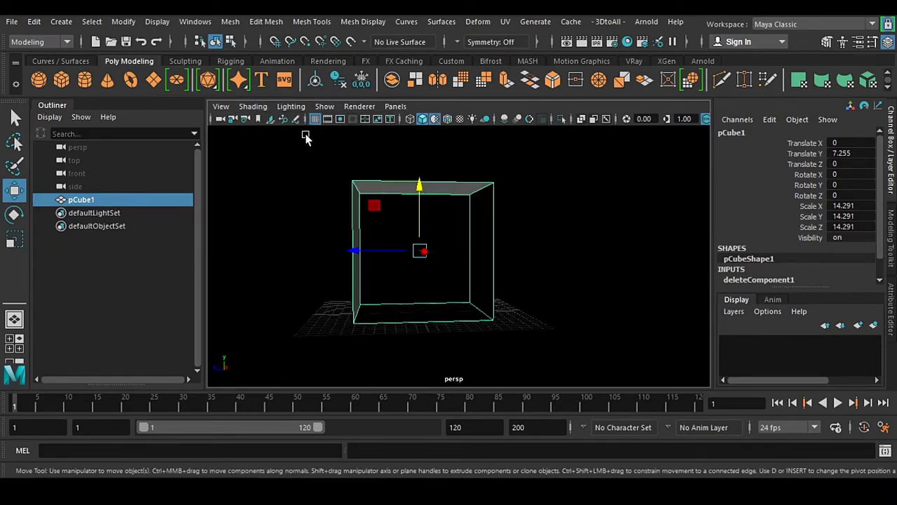
{"action": "left_click", "coordinate": [291, 106]}
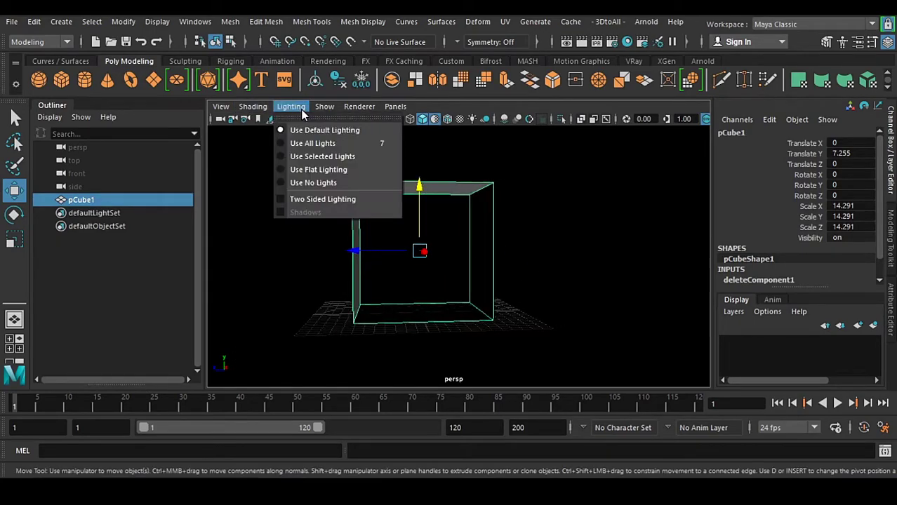
{"action": "left_click", "coordinate": [311, 201]}
{"action": "left_click", "coordinate": [285, 218]}
{"action": "left_click_drag", "start_coordinate": [285, 218], "coordinate": [440, 266], "text": "alt"}
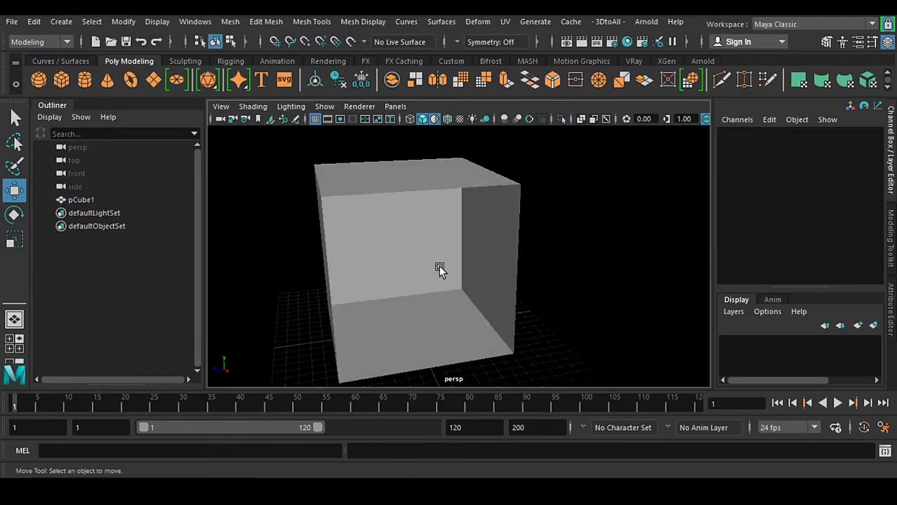
Create a polygon plane, raise it to about 4.7 in Y inside the box and scale it uniformly to about 16.6
{"action": "left_click", "coordinate": [441, 267]}
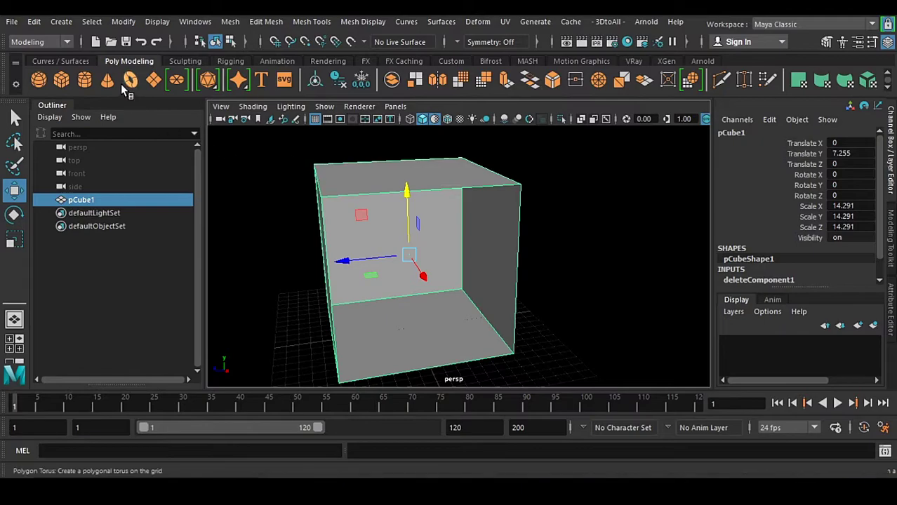
{"action": "left_click", "coordinate": [153, 80]}
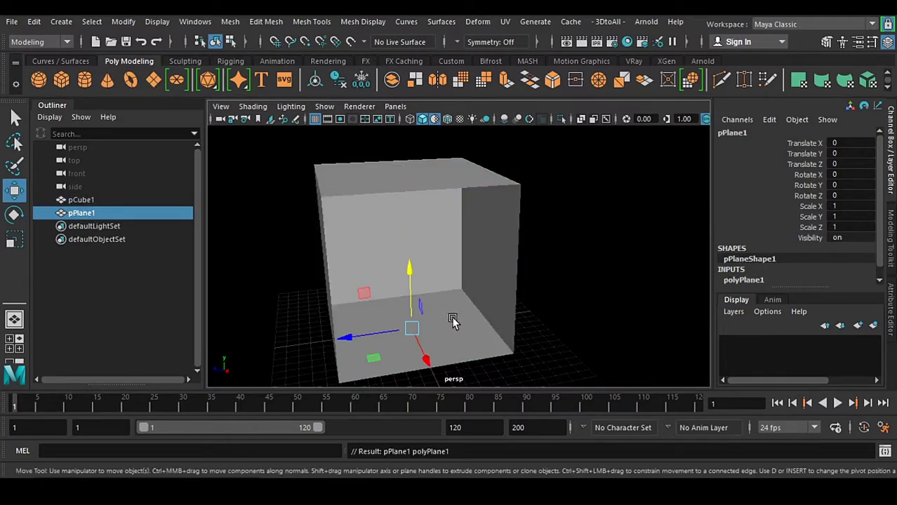
{"action": "key", "text": "r"}
{"action": "left_click_drag", "start_coordinate": [411, 328], "coordinate": [581, 361]}
{"action": "key", "text": "w"}
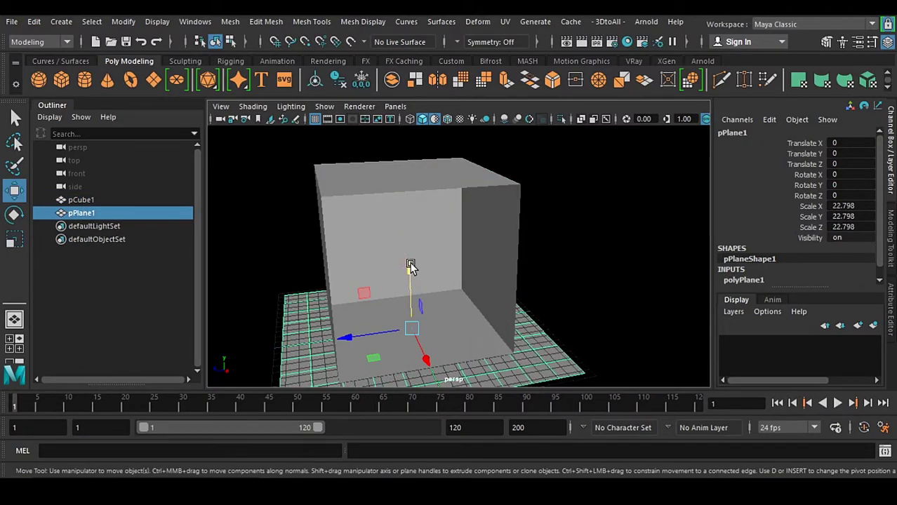
{"action": "left_click_drag", "start_coordinate": [411, 266], "coordinate": [410, 214]}
{"action": "key", "text": "r"}
{"action": "left_click_drag", "start_coordinate": [410, 281], "coordinate": [421, 327]}
Set the plane's width and height subdivisions to 100 each
{"action": "scroll", "coordinate": [794, 251], "scroll_direction": "down", "scroll_amount": 1}
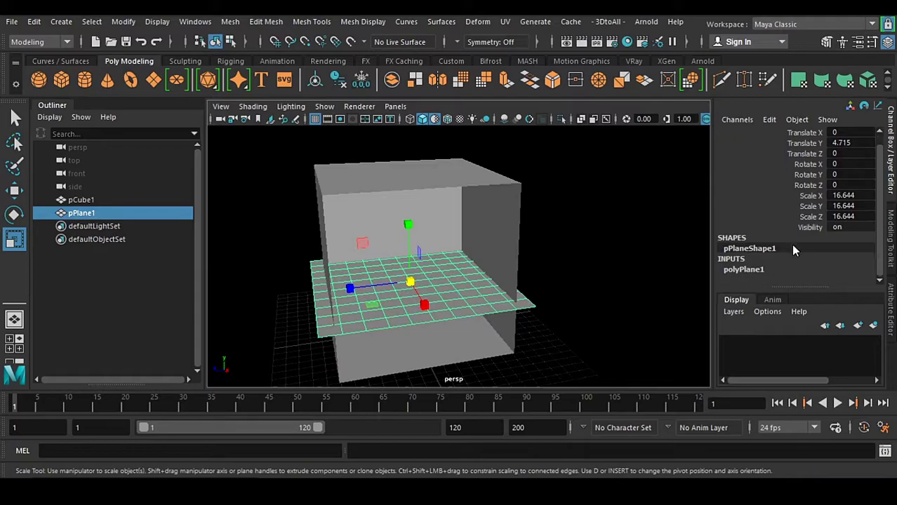
{"action": "left_click", "coordinate": [742, 270]}
{"action": "scroll", "coordinate": [805, 248], "scroll_direction": "down", "scroll_amount": 2}
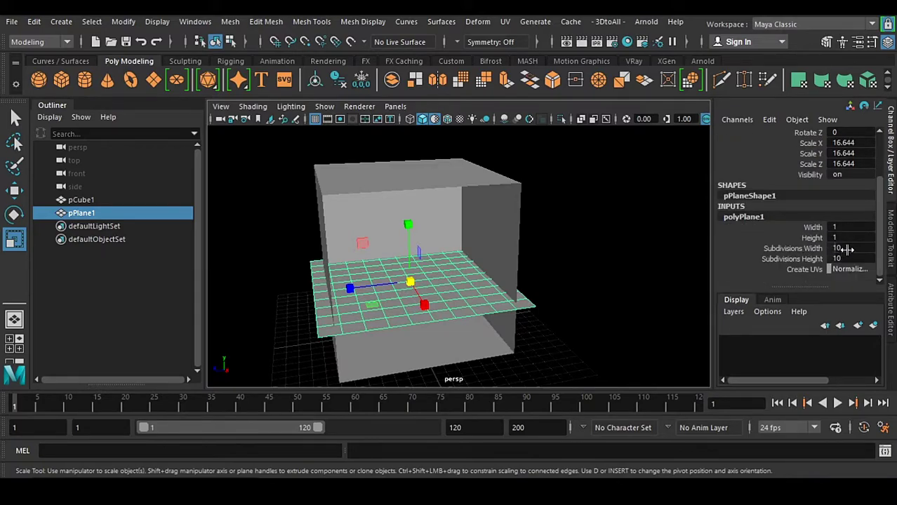
{"action": "left_click_drag", "start_coordinate": [846, 249], "coordinate": [850, 258]}
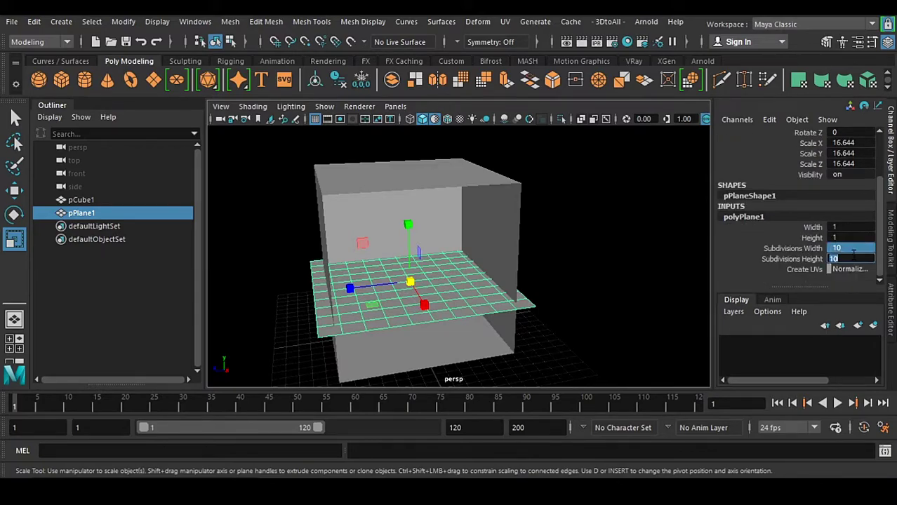
{"action": "key", "text": "Return"}
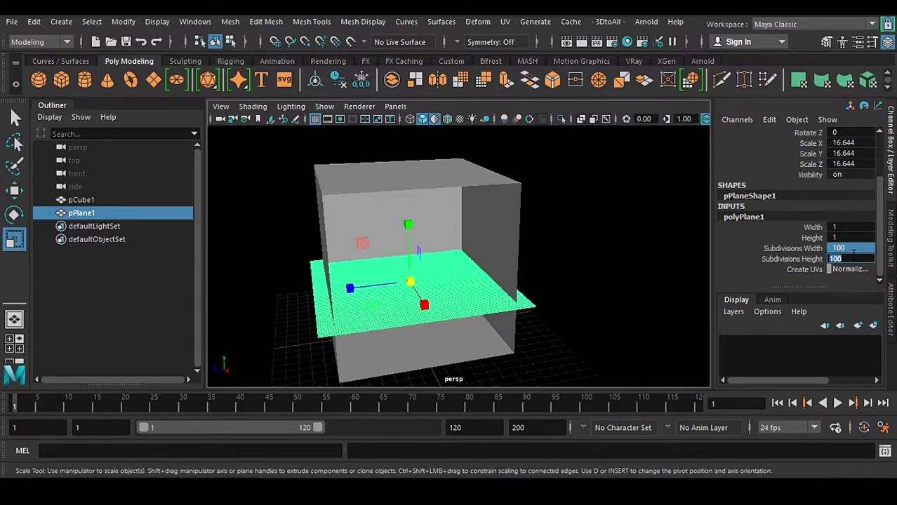
{"action": "left_click", "coordinate": [601, 216]}
Apply a texture deformer to the plane with UV point space, Handle direction and a strength of 1
{"action": "left_click", "coordinate": [460, 279]}
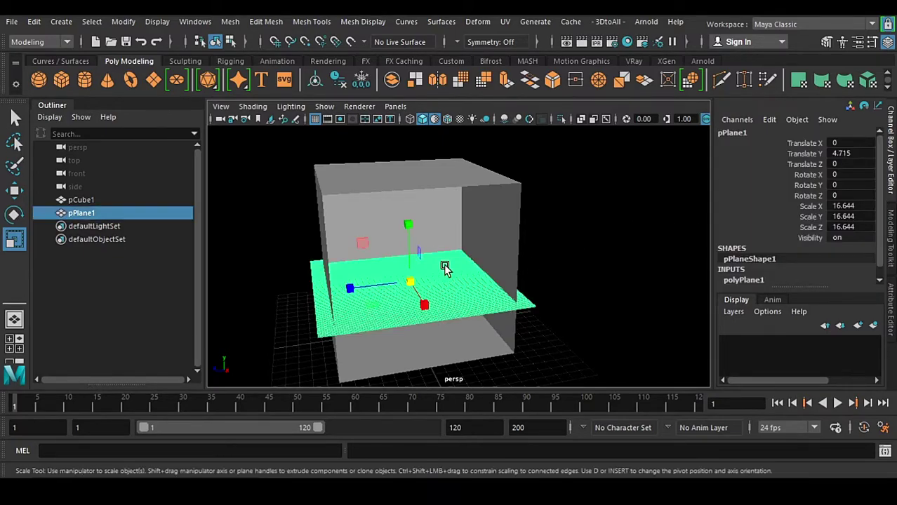
{"action": "left_click_drag", "start_coordinate": [458, 274], "coordinate": [439, 244], "text": "alt"}
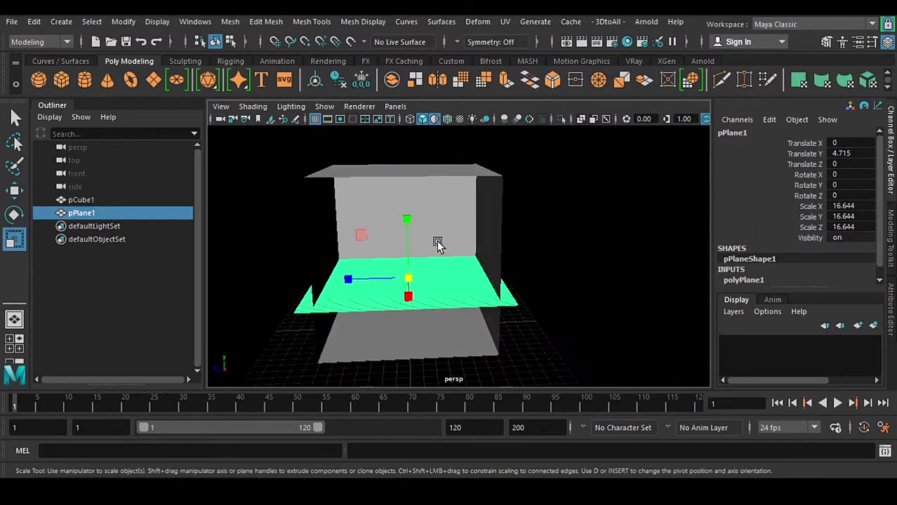
{"action": "left_click", "coordinate": [477, 22]}
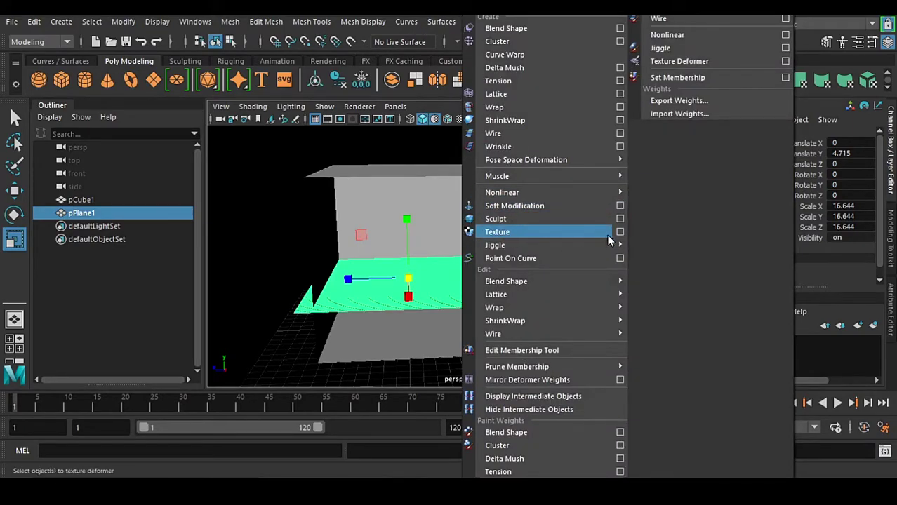
{"action": "left_click", "coordinate": [619, 233]}
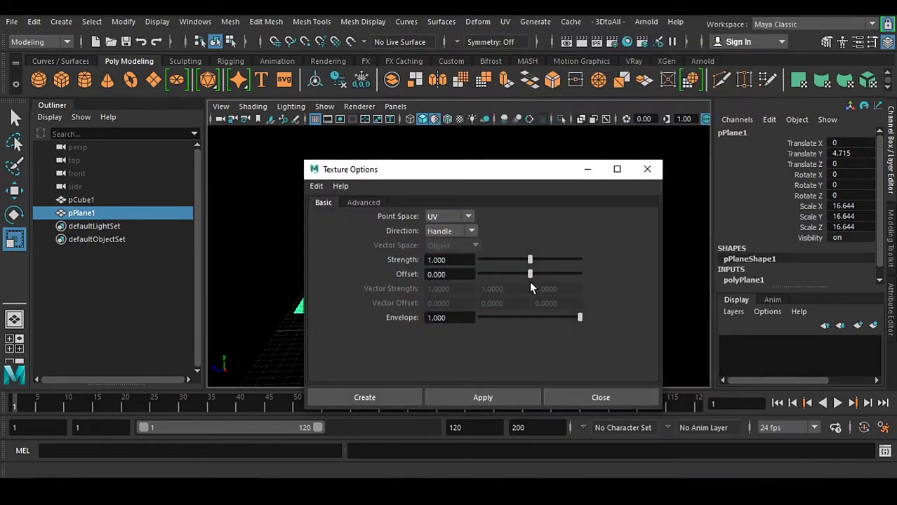
{"action": "left_click", "coordinate": [366, 397]}
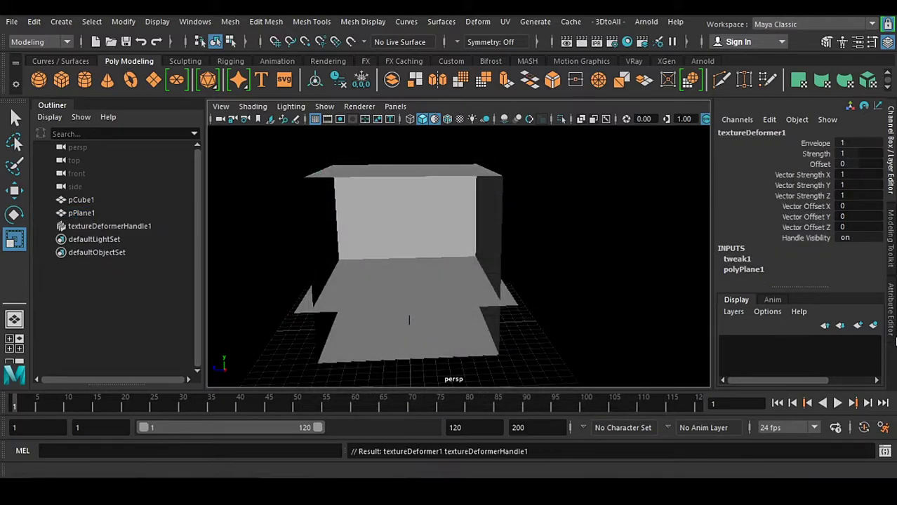
Connect a Noise texture to the Texture attribute of the plane's texture deformer
{"action": "key", "text": "ctrl+a"}
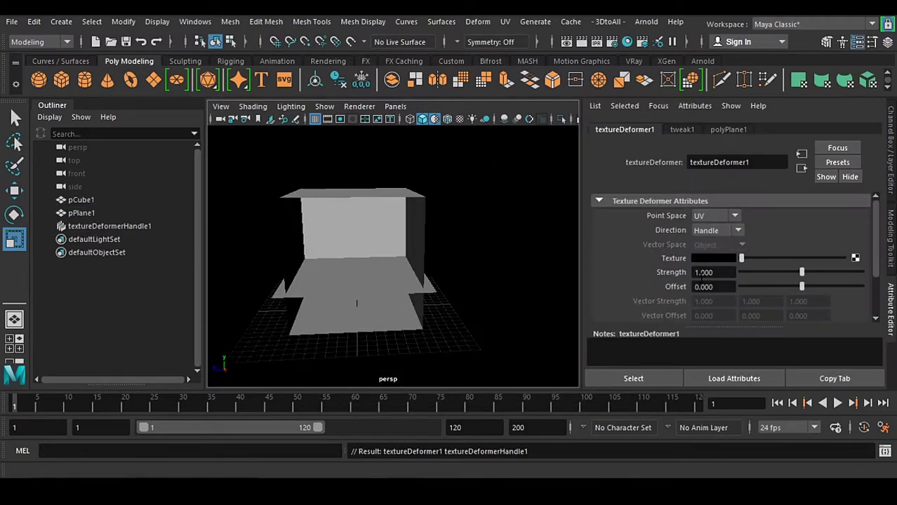
{"action": "left_click", "coordinate": [855, 258]}
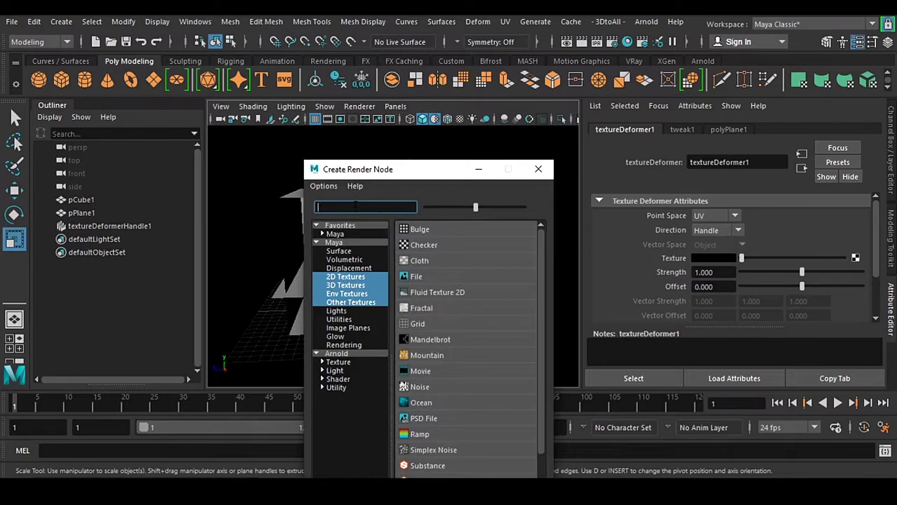
{"action": "type", "text": "noi"}
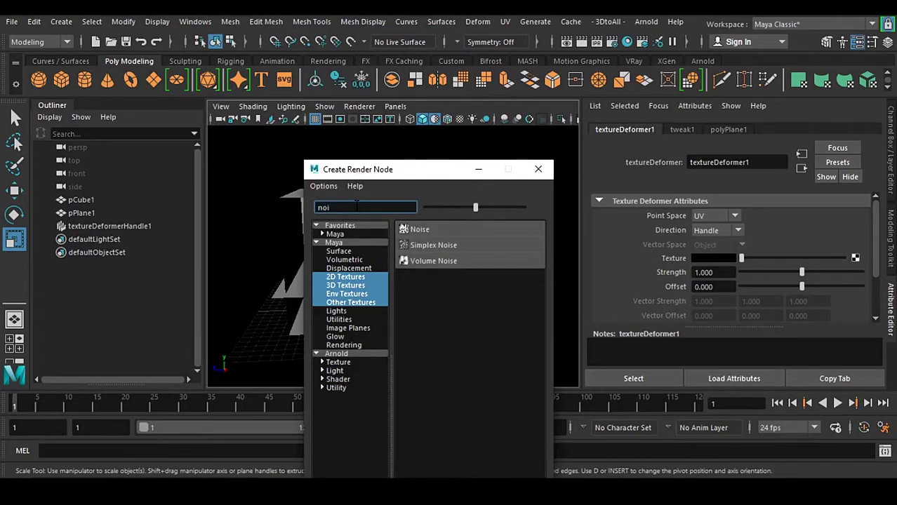
{"action": "left_click", "coordinate": [419, 229]}
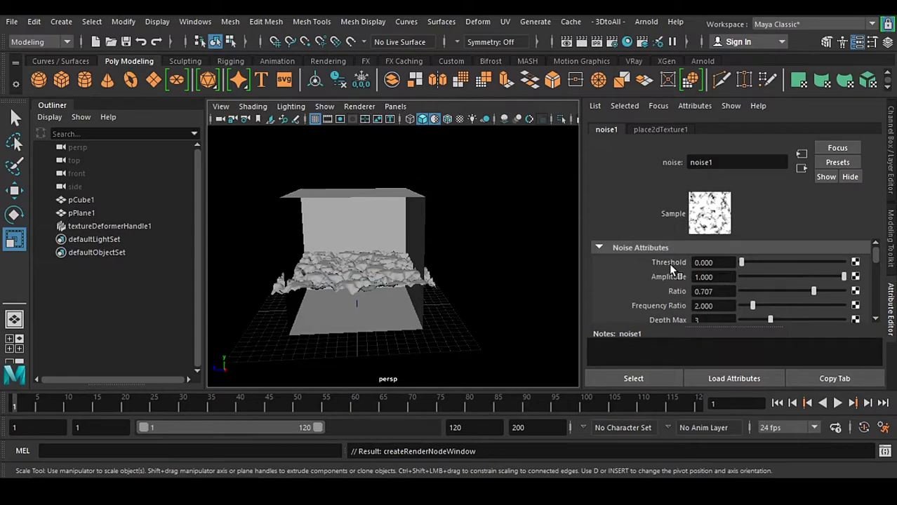
Set the noise texture's noise type to Perlin Noise
{"action": "scroll", "coordinate": [668, 286], "scroll_direction": "down", "scroll_amount": 5}
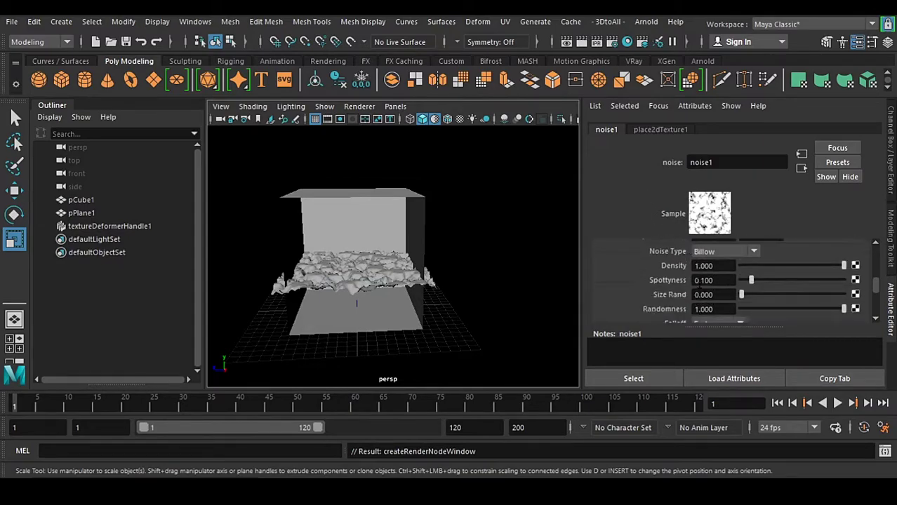
{"action": "left_click", "coordinate": [716, 292]}
{"action": "left_click", "coordinate": [740, 304]}
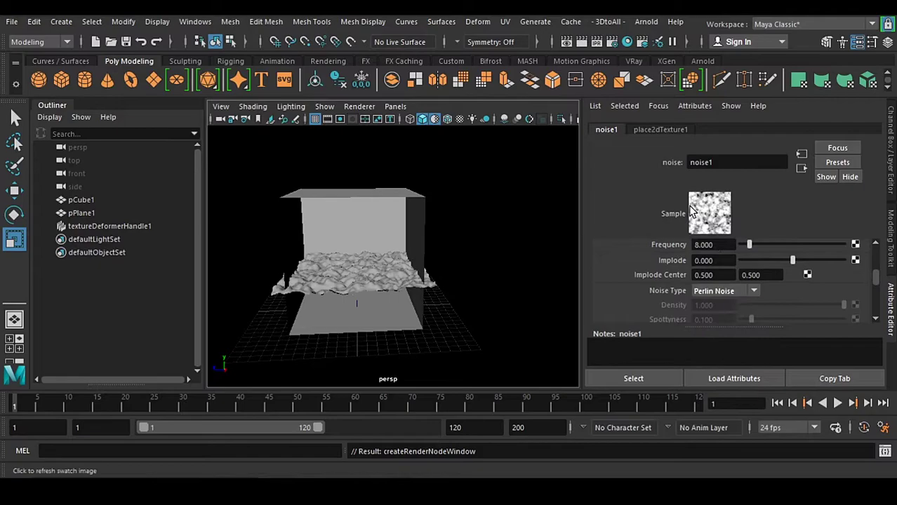
Create a new perspective camera and look through it in the viewport
{"action": "left_click_drag", "start_coordinate": [442, 272], "coordinate": [408, 171], "text": "alt"}
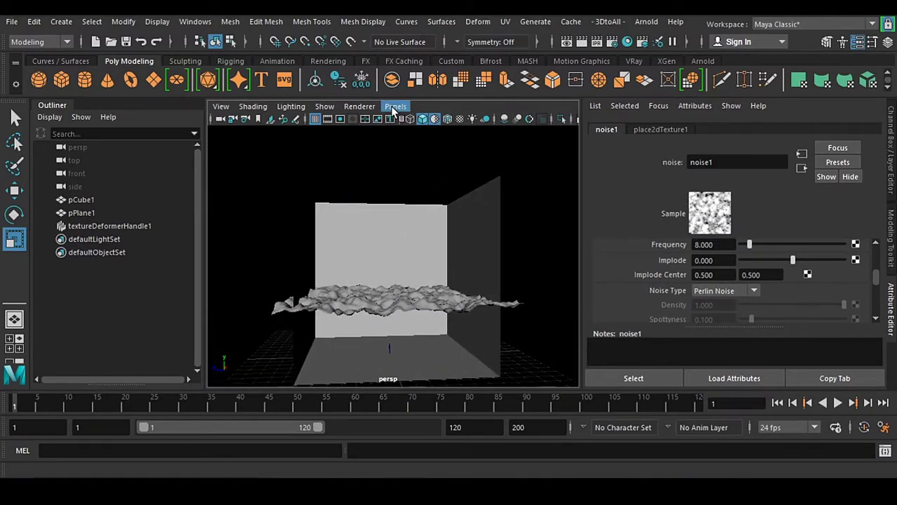
{"action": "left_click", "coordinate": [395, 107]}
{"action": "mouse_move", "coordinate": [428, 118]}
{"action": "left_click", "coordinate": [544, 138]}
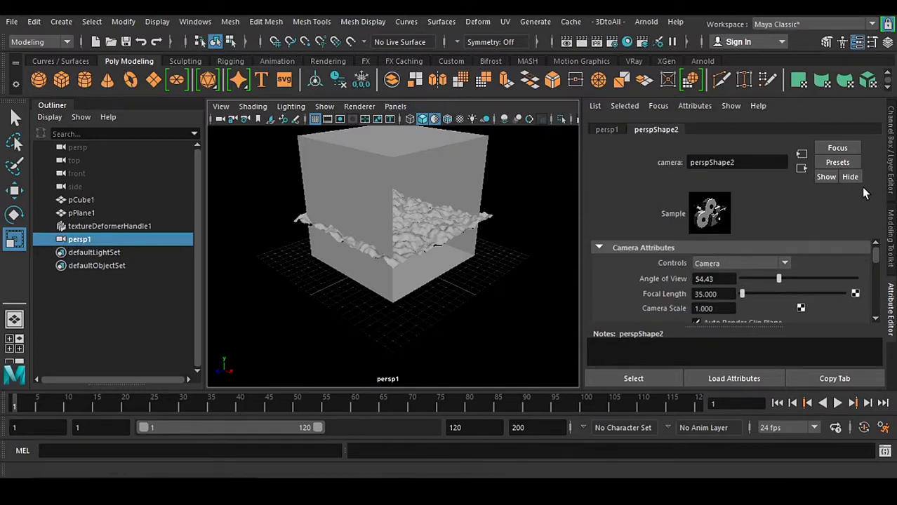
Set the new camera's translation and its X and Y rotation to 0, and frame the open side of the box
{"action": "left_click", "coordinate": [891, 163]}
{"action": "left_click_drag", "start_coordinate": [858, 143], "coordinate": [858, 184]}
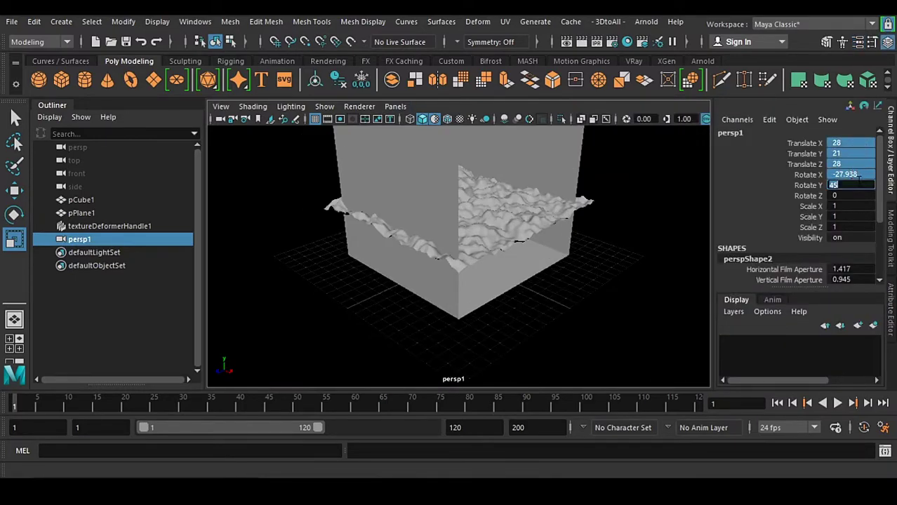
{"action": "type", "text": "0"}
{"action": "key", "text": "Return"}
{"action": "scroll", "coordinate": [519, 239], "scroll_direction": "down", "scroll_amount": 10}
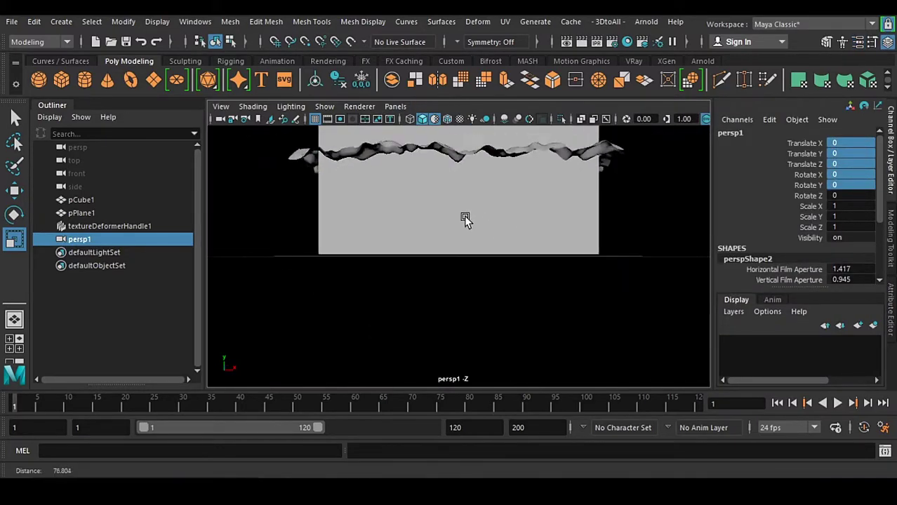
{"action": "left_click_drag", "start_coordinate": [532, 214], "coordinate": [441, 296], "text": "alt"}
{"action": "right_click_drag", "start_coordinate": [440, 296], "coordinate": [553, 309], "text": "alt"}
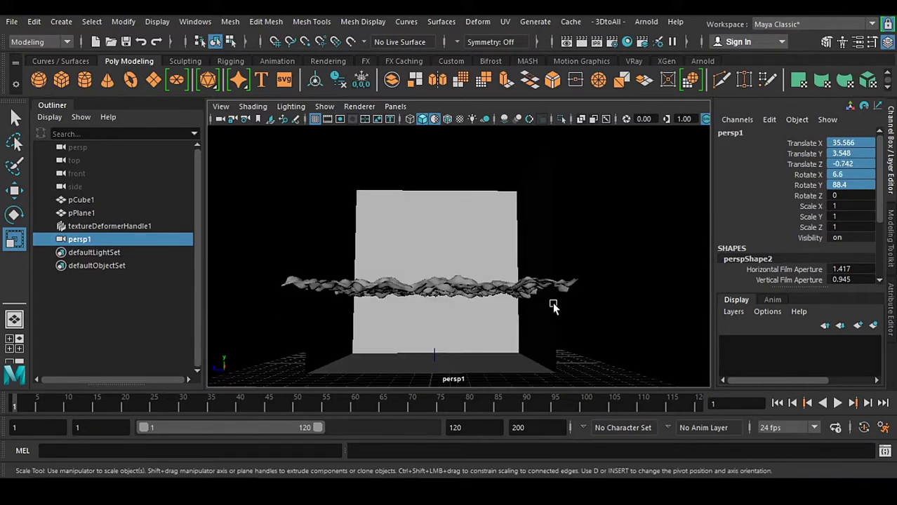
Widen the box along Z to a scale of about 25.9 and reframe the camera on its open side
{"action": "left_click", "coordinate": [535, 261]}
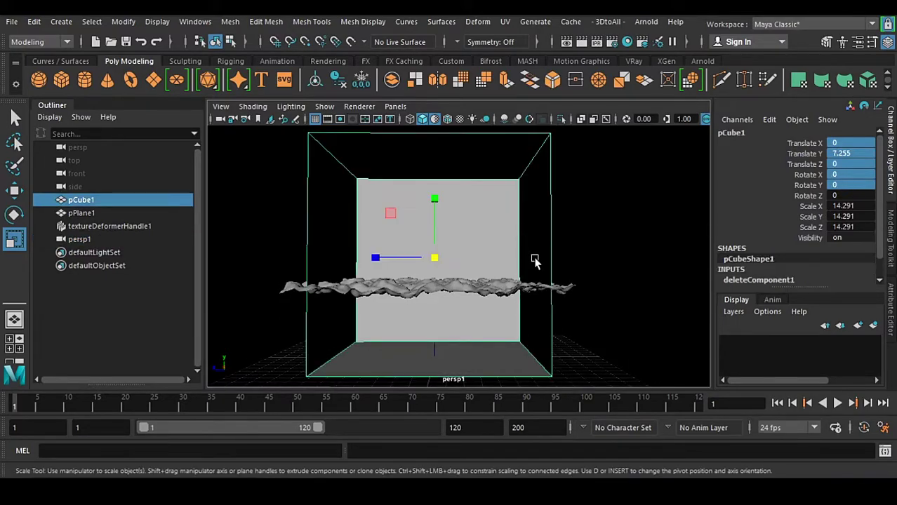
{"action": "left_click_drag", "start_coordinate": [378, 258], "coordinate": [457, 300]}
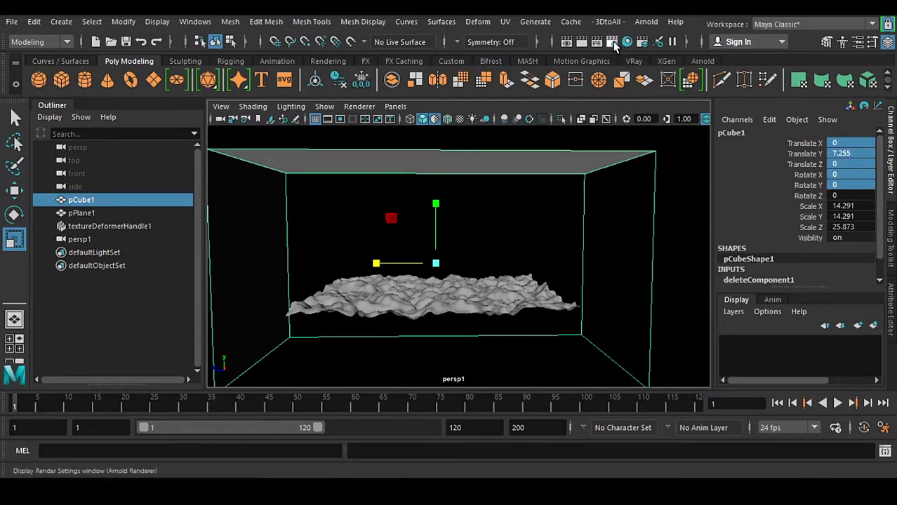
{"action": "left_click", "coordinate": [723, 120]}
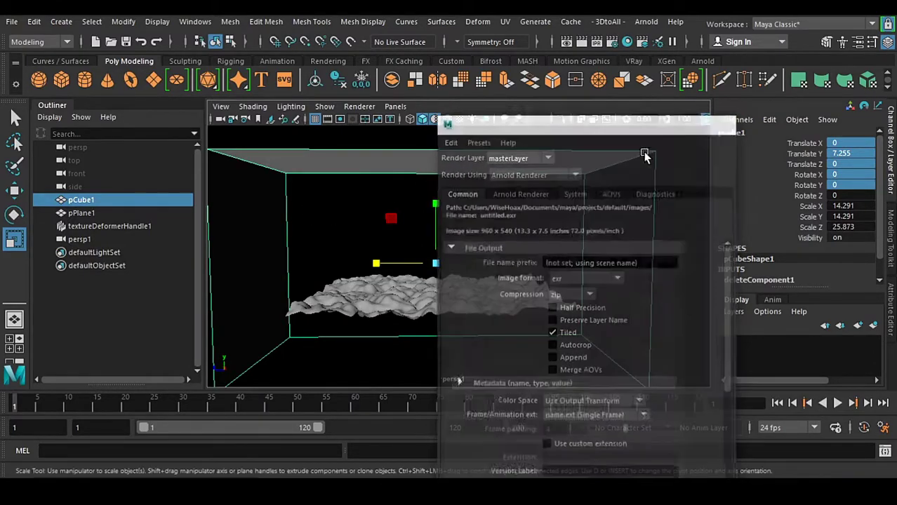
{"action": "middle_click_drag", "start_coordinate": [472, 295], "coordinate": [486, 285], "text": "alt"}
{"action": "left_click_drag", "start_coordinate": [487, 284], "coordinate": [502, 293], "text": "alt"}
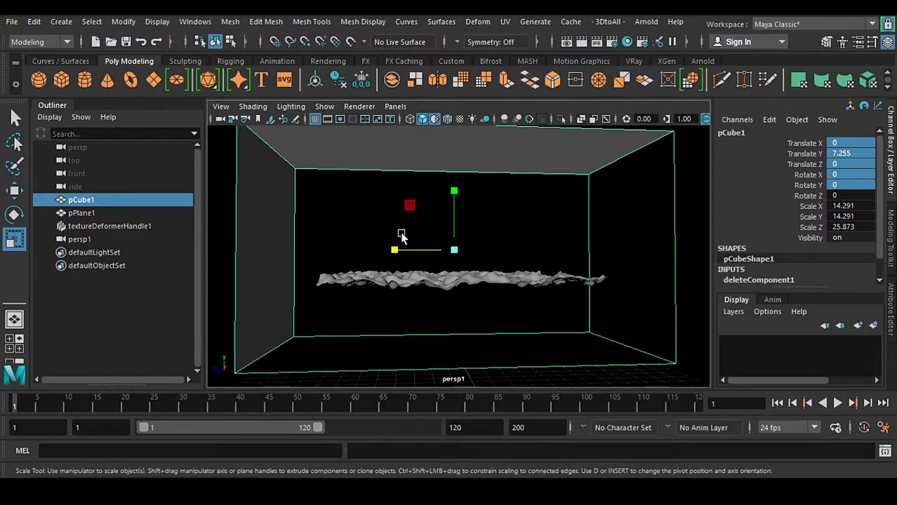
View the box from the default perspective camera, return to the persp1 camera and display its resolution gate
{"action": "key", "text": "space"}
{"action": "left_click", "coordinate": [385, 274]}
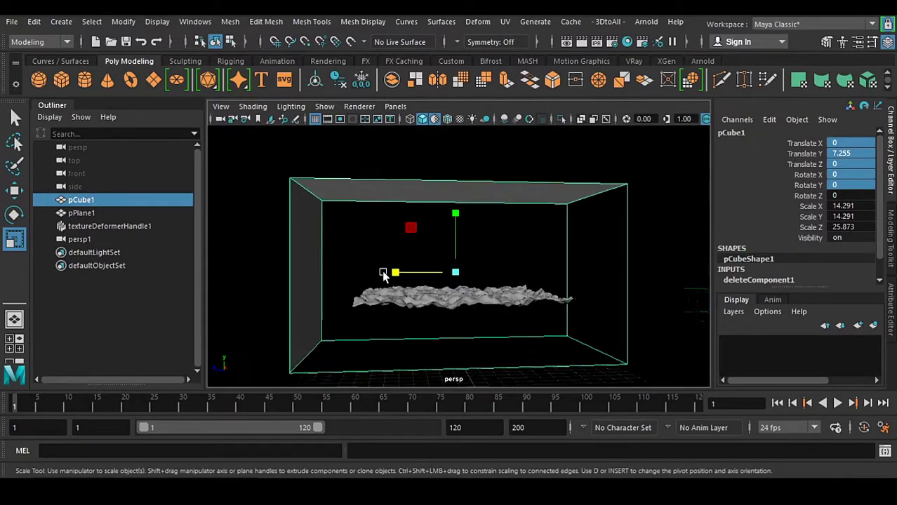
{"action": "scroll", "coordinate": [383, 274], "scroll_direction": "down", "scroll_amount": 3}
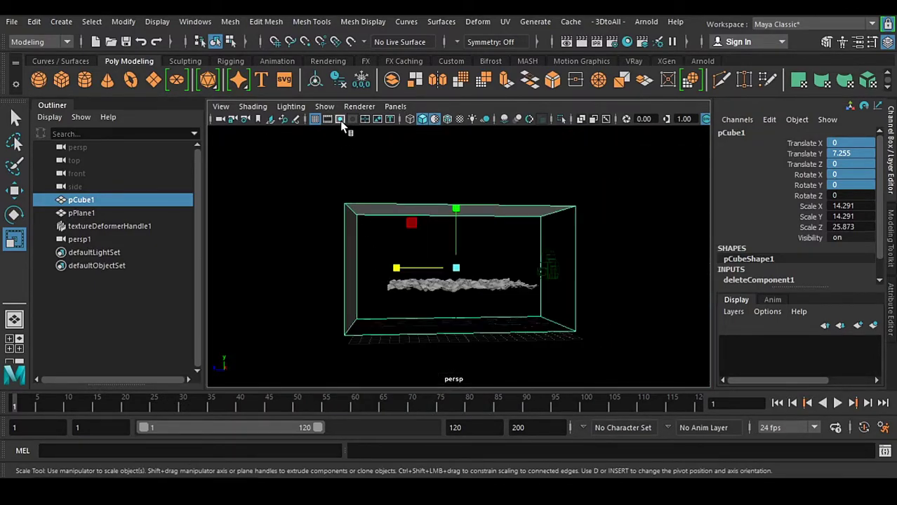
{"action": "left_click", "coordinate": [396, 106]}
{"action": "mouse_move", "coordinate": [430, 119]}
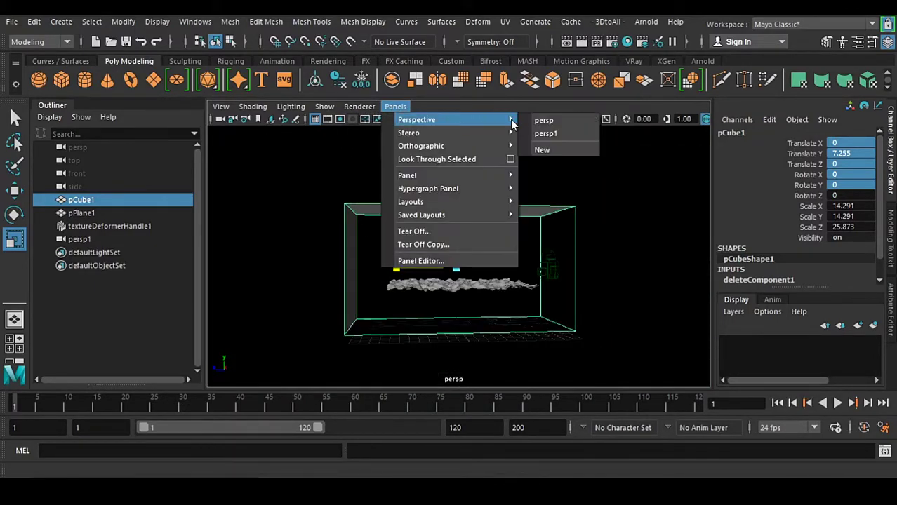
{"action": "left_click", "coordinate": [544, 133]}
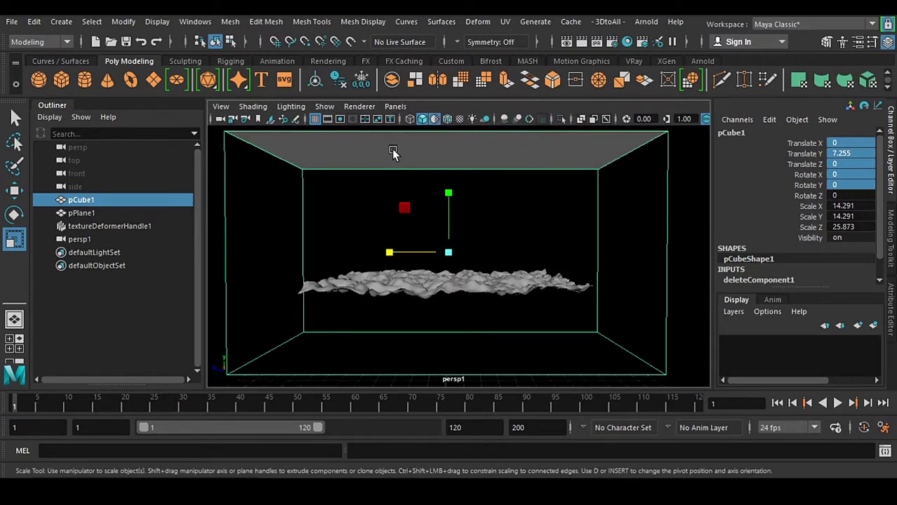
{"action": "left_click", "coordinate": [340, 119]}
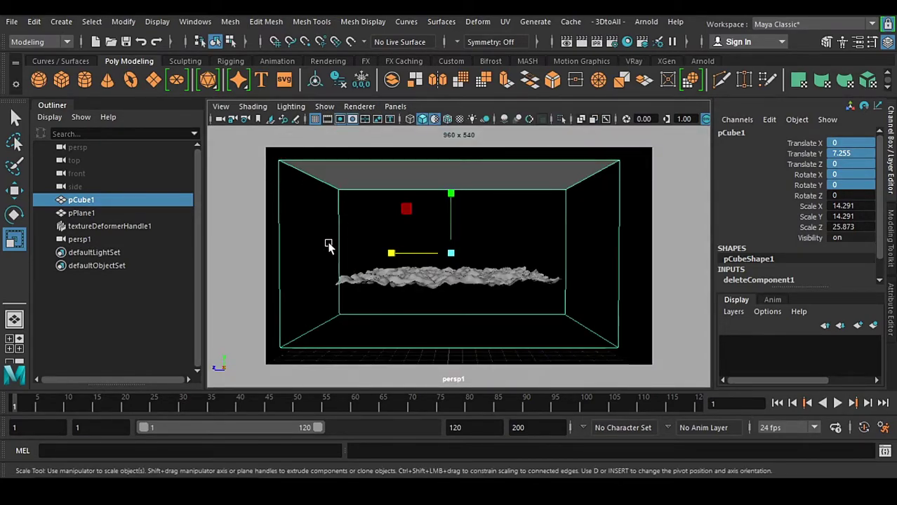
Shade the viewport and reframe the persp1 camera so the box's open side fills the resolution gate
{"action": "key", "text": "5"}
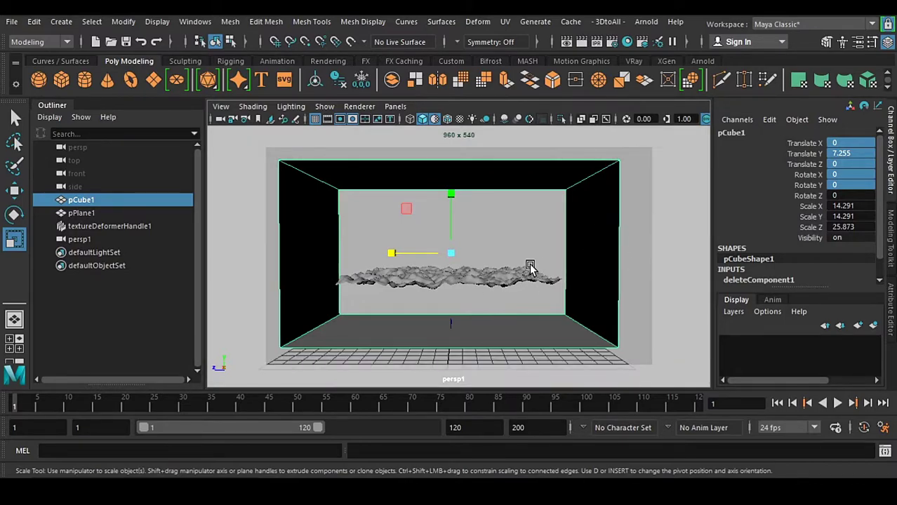
{"action": "left_click", "coordinate": [657, 242]}
{"action": "left_click", "coordinate": [450, 280]}
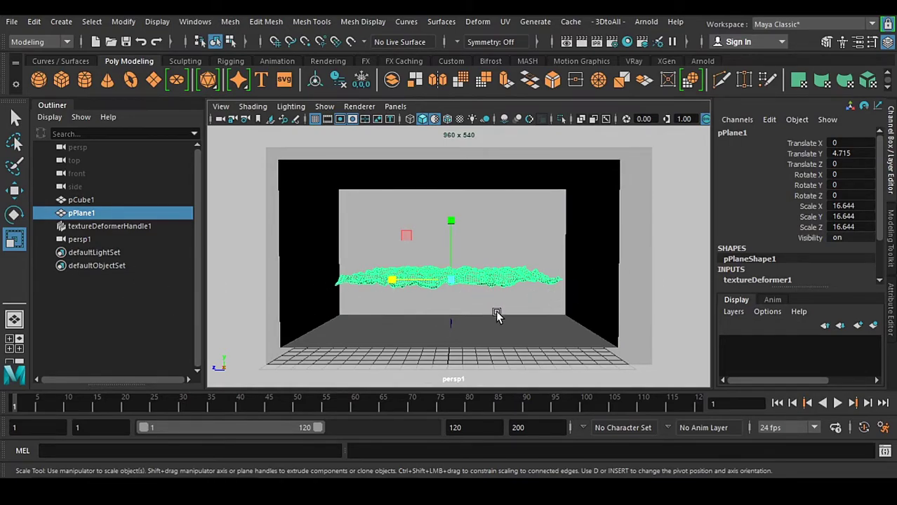
{"action": "right_click_drag", "start_coordinate": [514, 279], "coordinate": [548, 301], "text": "alt"}
{"action": "middle_click_drag", "start_coordinate": [548, 301], "coordinate": [557, 305], "text": "alt"}
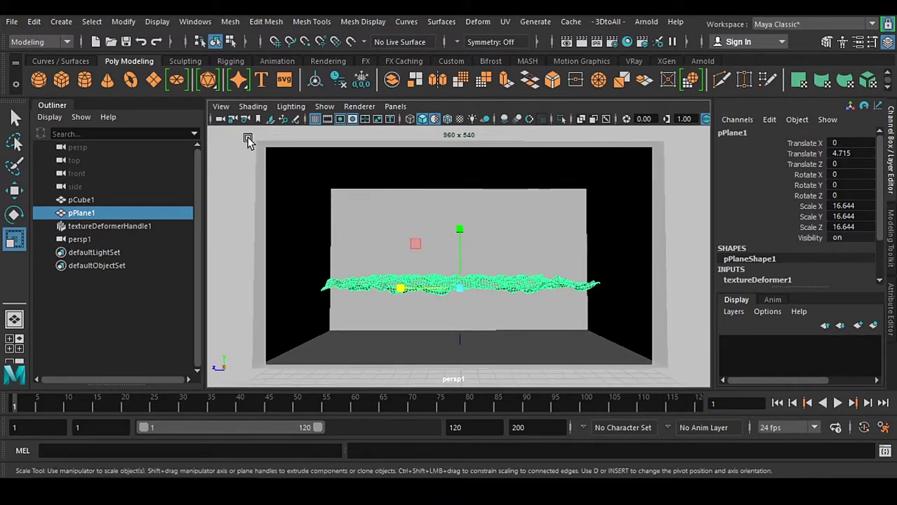
Set the persp1 camera's X rotation to 0 and its Y rotation to 90
{"action": "left_click", "coordinate": [220, 106]}
{"action": "left_click", "coordinate": [254, 127]}
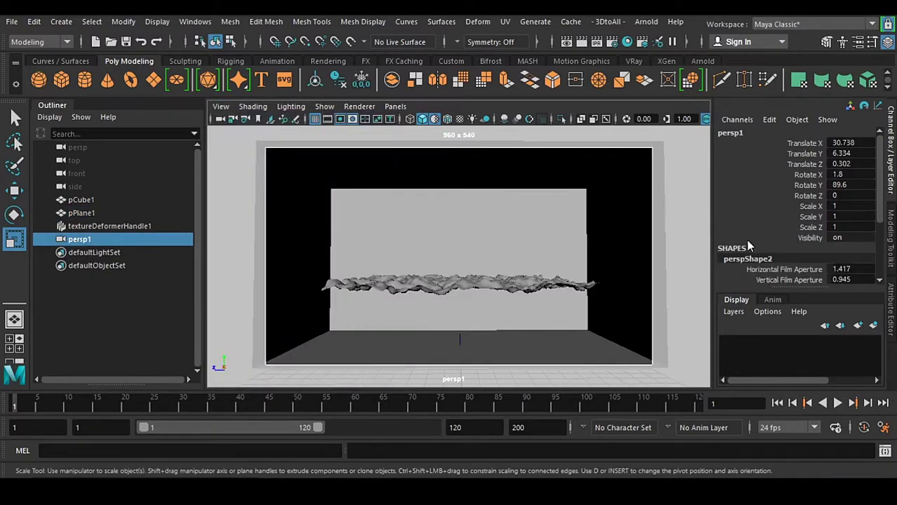
{"action": "left_click", "coordinate": [846, 174]}
{"action": "type", "text": "0"}
{"action": "key", "text": "Return"}
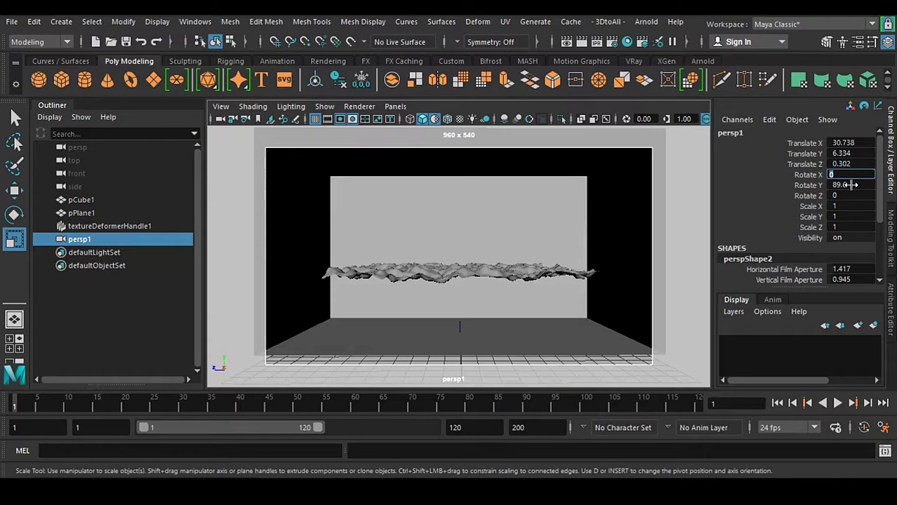
{"action": "left_click", "coordinate": [850, 185]}
{"action": "type", "text": "90"}
{"action": "key", "text": "Return"}
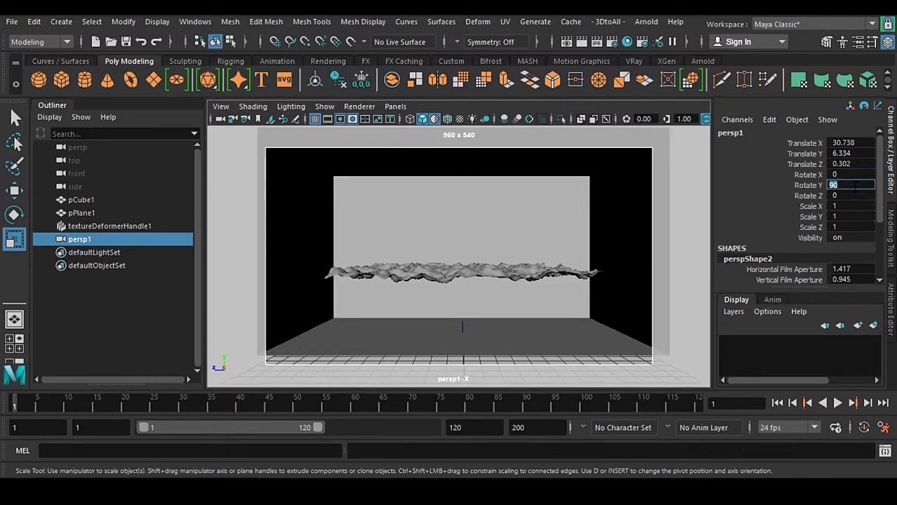
Recentre the camera on the box at a Y translation of about 7.36 and lock the camera
{"action": "middle_click_drag", "start_coordinate": [553, 234], "coordinate": [550, 244], "text": "alt"}
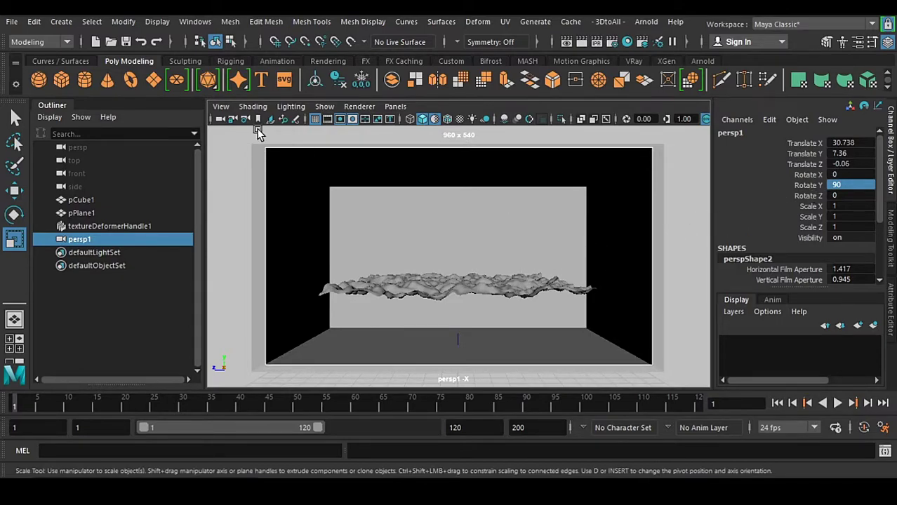
{"action": "left_click", "coordinate": [233, 119]}
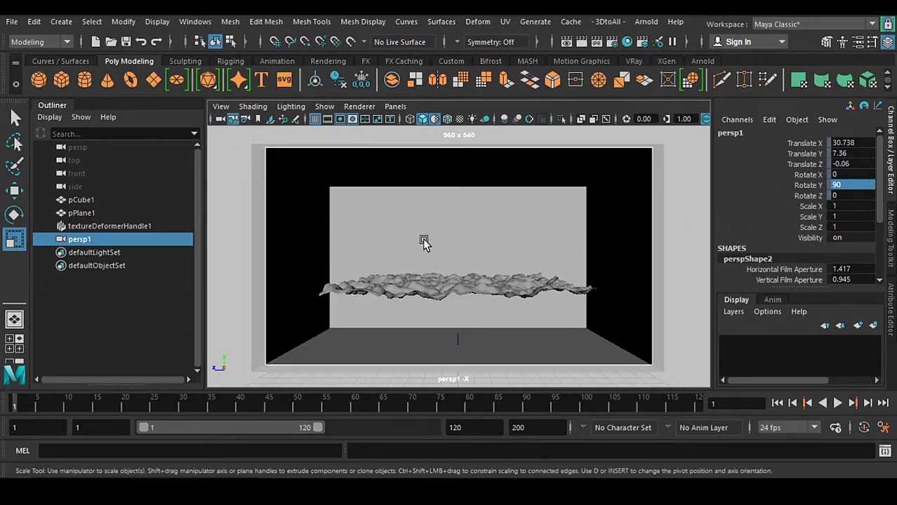
Widen the wavy plane along Z to a scale of about 27.5 and check it from the default perspective camera
{"action": "left_click", "coordinate": [429, 285]}
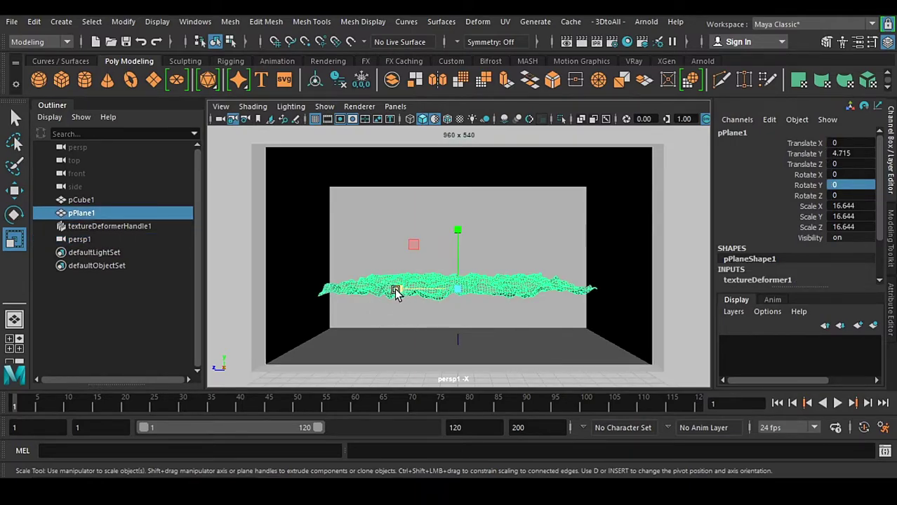
{"action": "left_click_drag", "start_coordinate": [396, 292], "coordinate": [370, 293]}
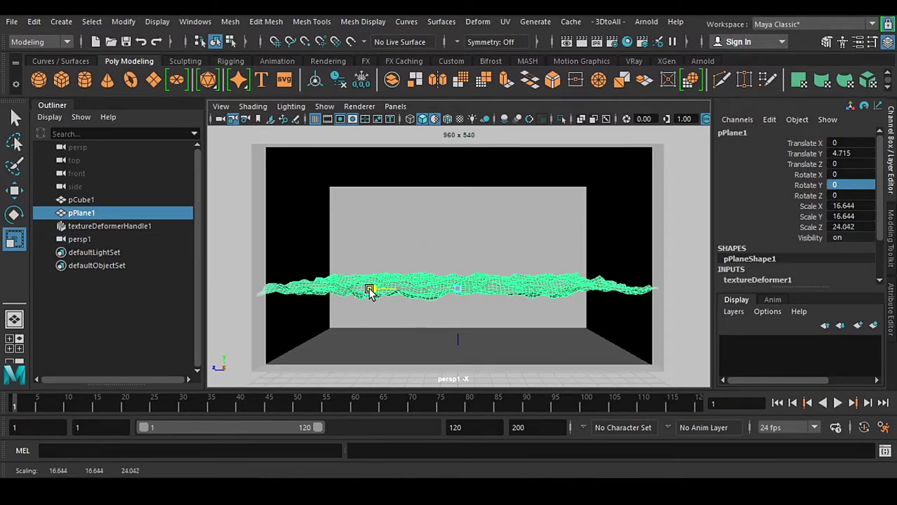
{"action": "key", "text": "space"}
{"action": "left_click_drag", "start_coordinate": [477, 310], "coordinate": [581, 312]}
{"action": "left_click_drag", "start_coordinate": [537, 291], "coordinate": [481, 337], "text": "alt"}
{"action": "left_click_drag", "start_coordinate": [397, 307], "coordinate": [392, 203]}
{"action": "left_click", "coordinate": [361, 133]}
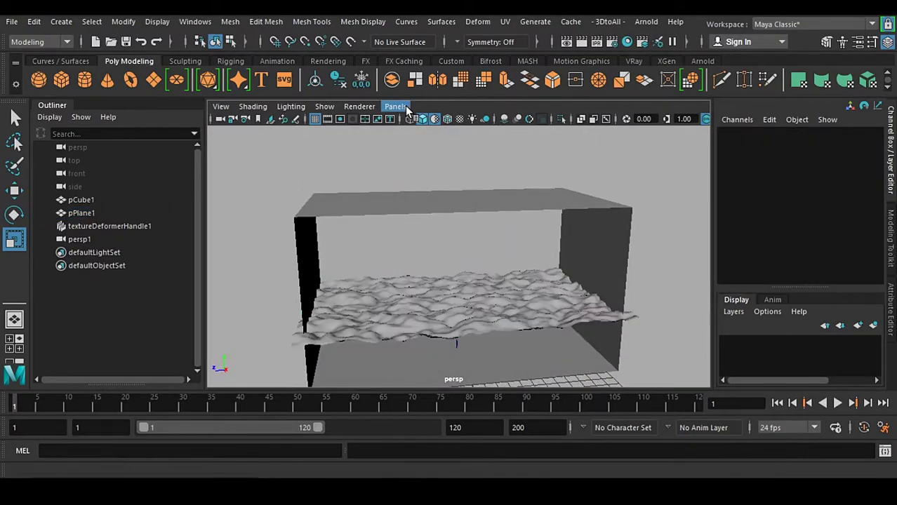
Look through the persp1 camera again and raise the wavy plane to a Y translation of about 6.2
{"action": "left_click", "coordinate": [395, 106]}
{"action": "mouse_move", "coordinate": [491, 120]}
{"action": "left_click", "coordinate": [547, 134]}
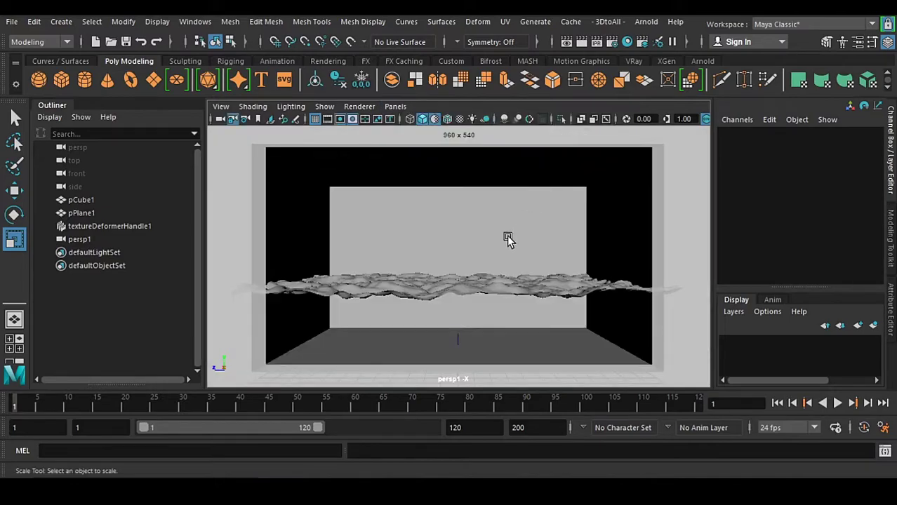
{"action": "left_click", "coordinate": [476, 288]}
{"action": "key", "text": "w"}
{"action": "left_click_drag", "start_coordinate": [458, 223], "coordinate": [456, 202]}
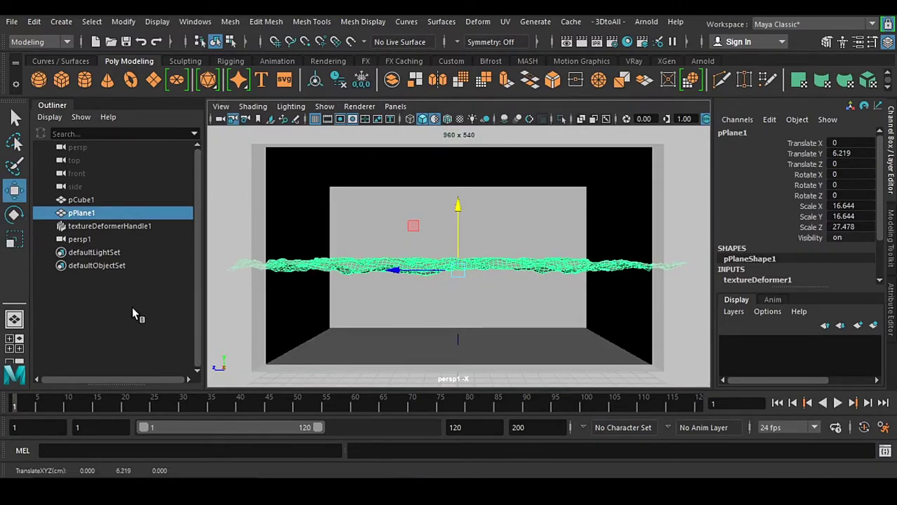
{"action": "left_click", "coordinate": [136, 312]}
Open the render settings and load the vrayformaya.mll and vrayvolumegrid.mll plug-ins
{"action": "left_click", "coordinate": [610, 42]}
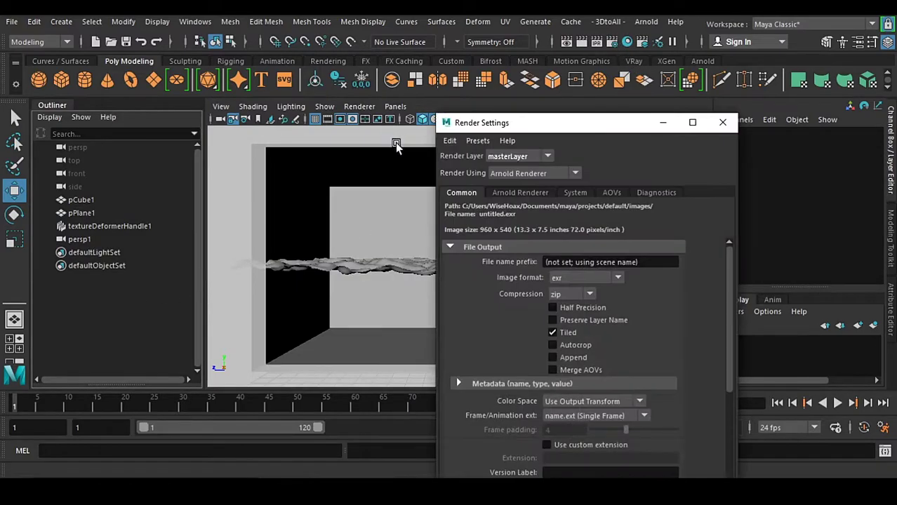
{"action": "left_click", "coordinate": [531, 176]}
{"action": "left_click", "coordinate": [196, 22]}
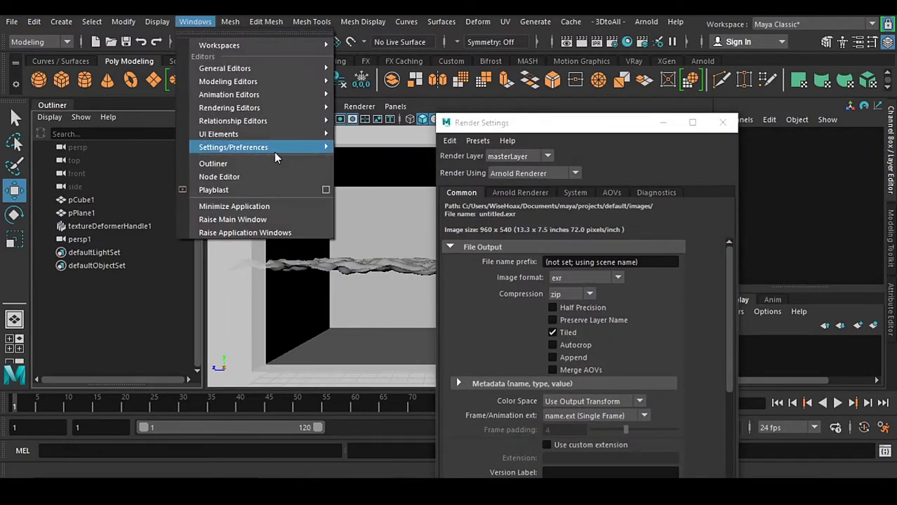
{"action": "mouse_move", "coordinate": [274, 150]}
{"action": "left_click", "coordinate": [421, 243]}
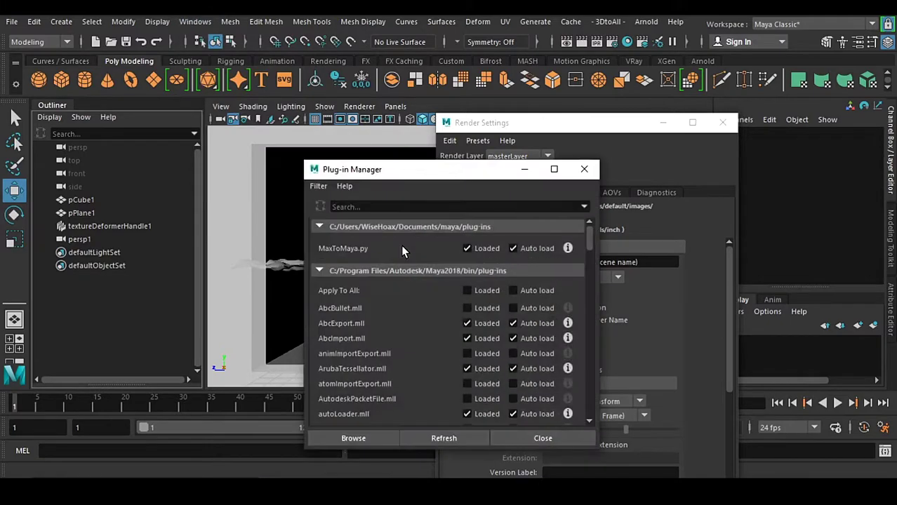
{"action": "left_click", "coordinate": [391, 207]}
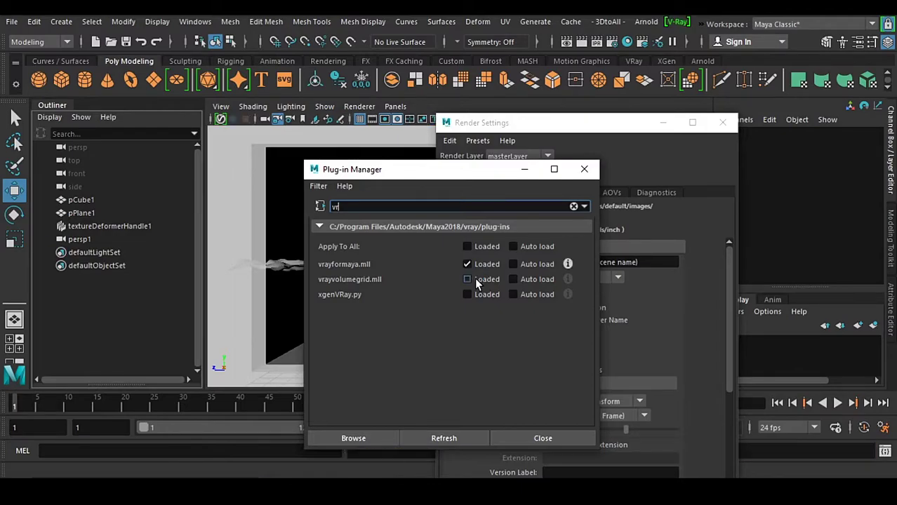
{"action": "left_click", "coordinate": [429, 439]}
{"action": "left_click", "coordinate": [543, 438]}
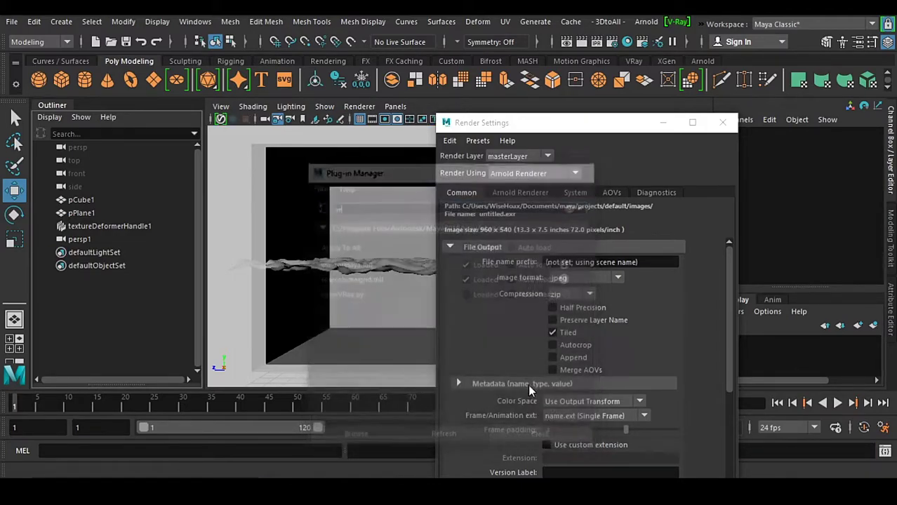
Set the scene's renderer to V-Ray
{"action": "left_click", "coordinate": [523, 172]}
{"action": "left_click", "coordinate": [514, 237]}
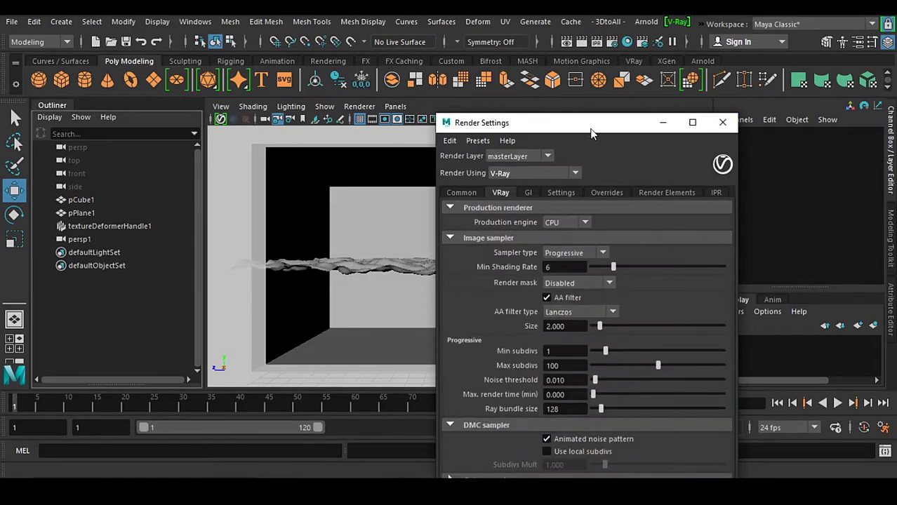
{"action": "left_click_drag", "start_coordinate": [572, 125], "coordinate": [385, 25]}
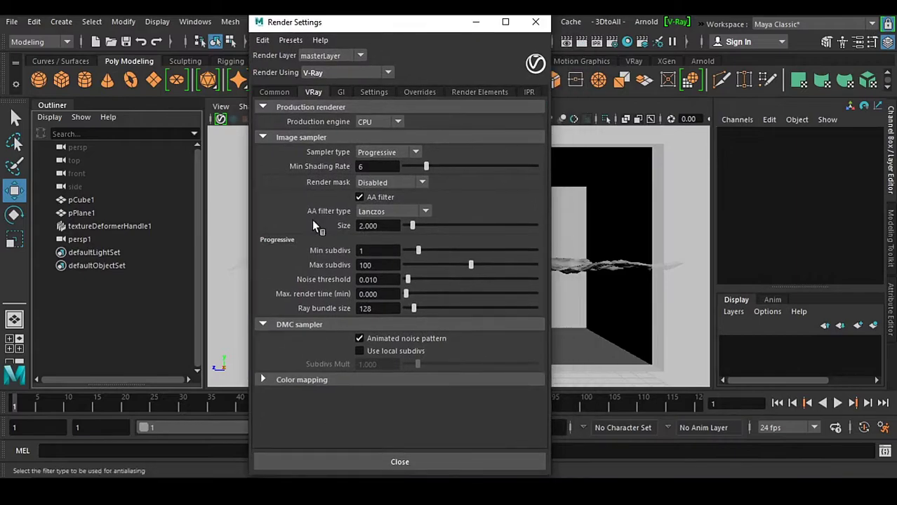
Set the V-Ray color mapping type to Exponential
{"action": "left_click", "coordinate": [304, 381]}
{"action": "left_click", "coordinate": [404, 395]}
{"action": "left_click", "coordinate": [393, 422]}
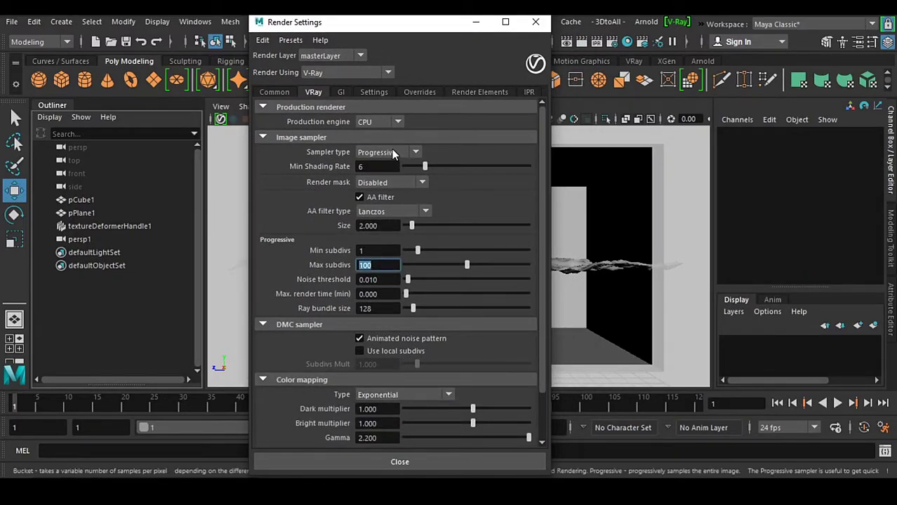
Set the V-Ray image sampler type to Bucket with a Max subdivs value of 4
{"action": "left_click", "coordinate": [391, 153]}
{"action": "left_click", "coordinate": [389, 167]}
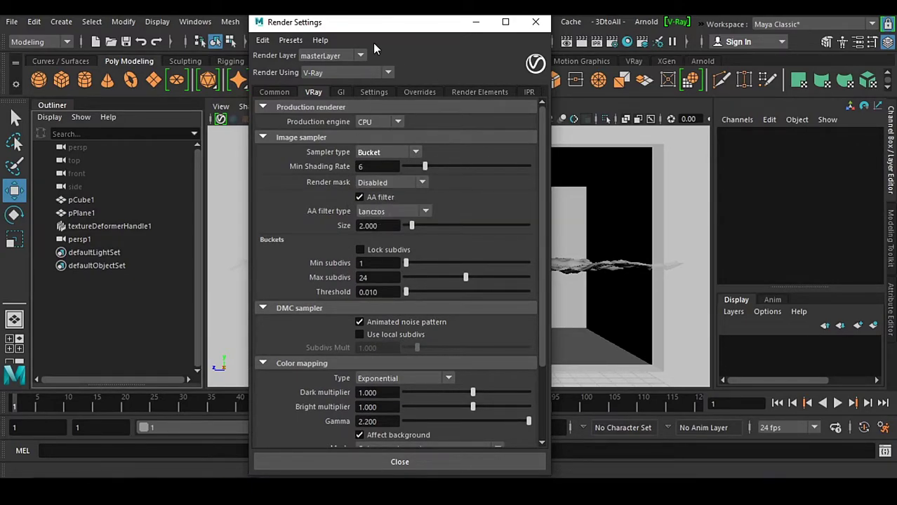
{"action": "left_click_drag", "start_coordinate": [383, 28], "coordinate": [392, 22]}
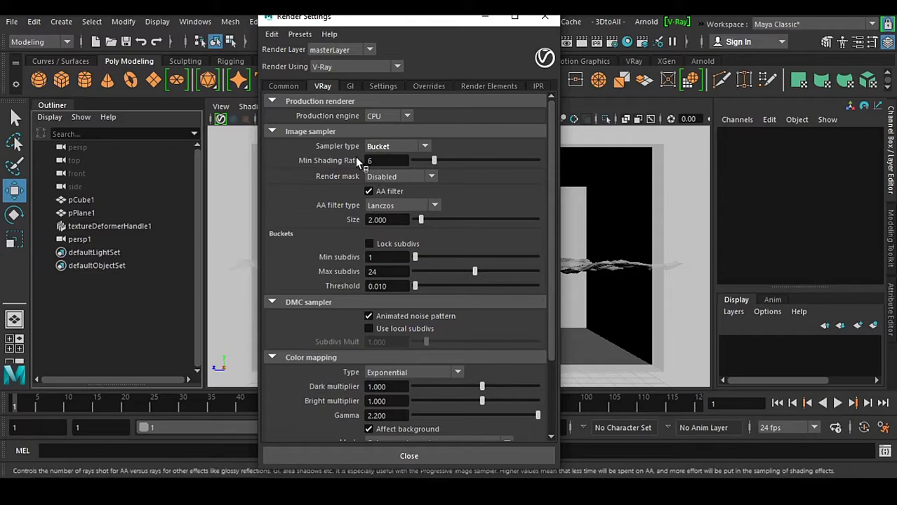
{"action": "left_click", "coordinate": [399, 146]}
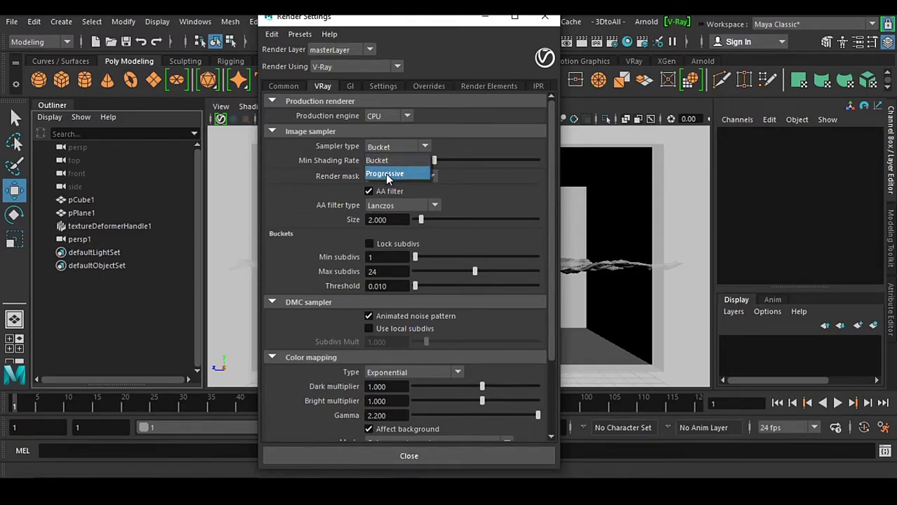
{"action": "left_click", "coordinate": [379, 161]}
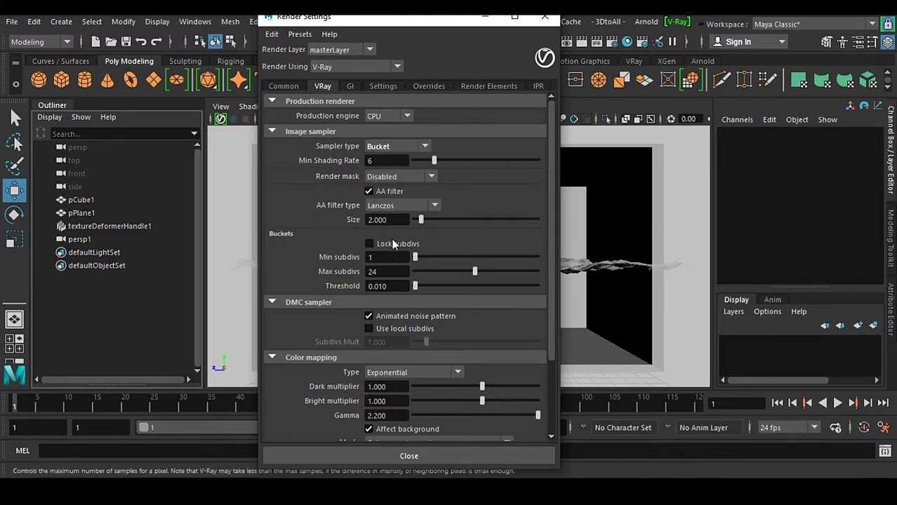
{"action": "left_click", "coordinate": [386, 272]}
{"action": "type", "text": "4"}
{"action": "key", "text": "Return"}
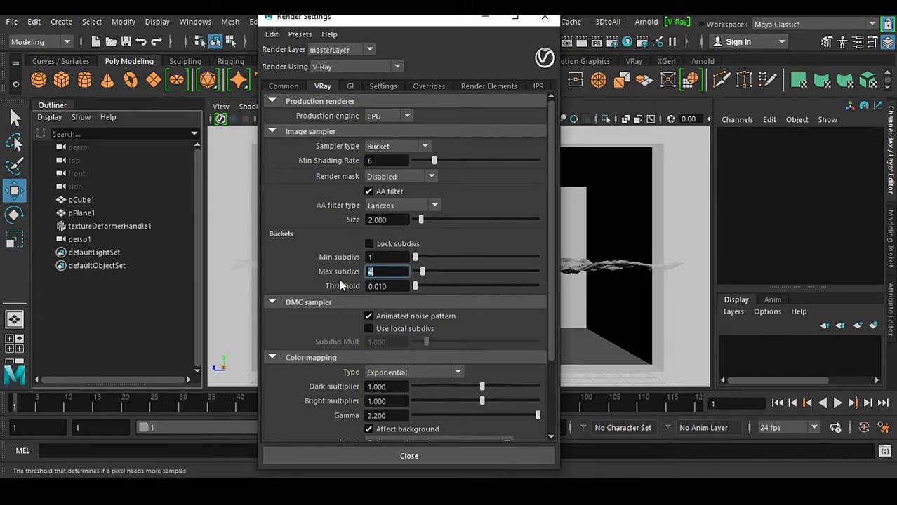
Turn on global illumination and caustics in the V-Ray render settings
{"action": "left_click", "coordinate": [350, 86]}
{"action": "left_click", "coordinate": [381, 116]}
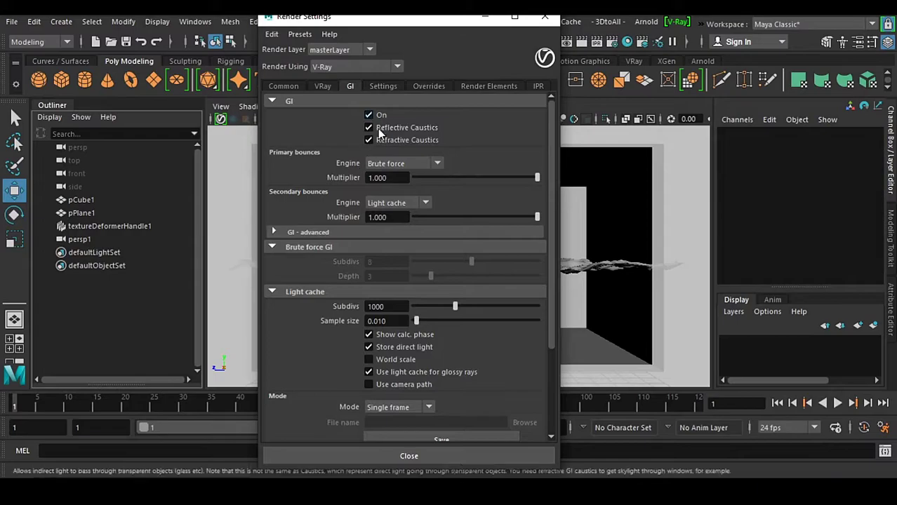
{"action": "left_click", "coordinate": [307, 294]}
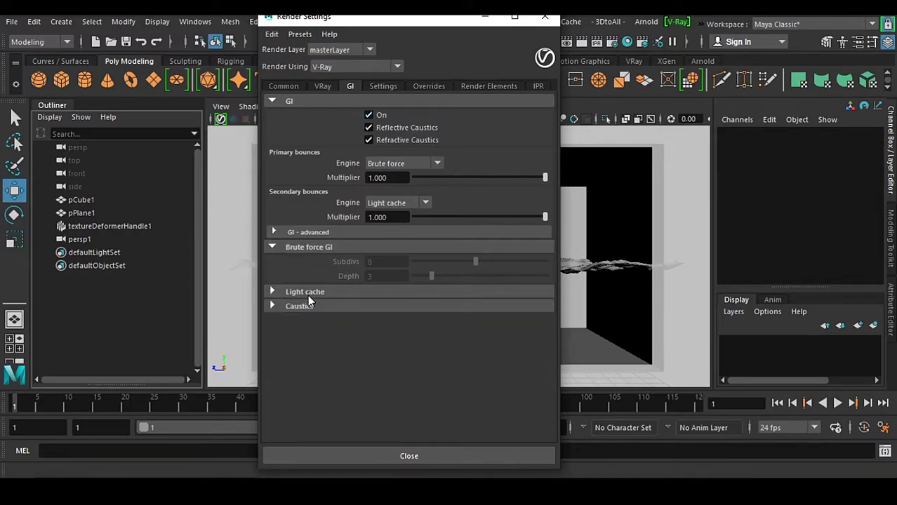
{"action": "left_click", "coordinate": [314, 306]}
{"action": "left_click", "coordinate": [391, 321]}
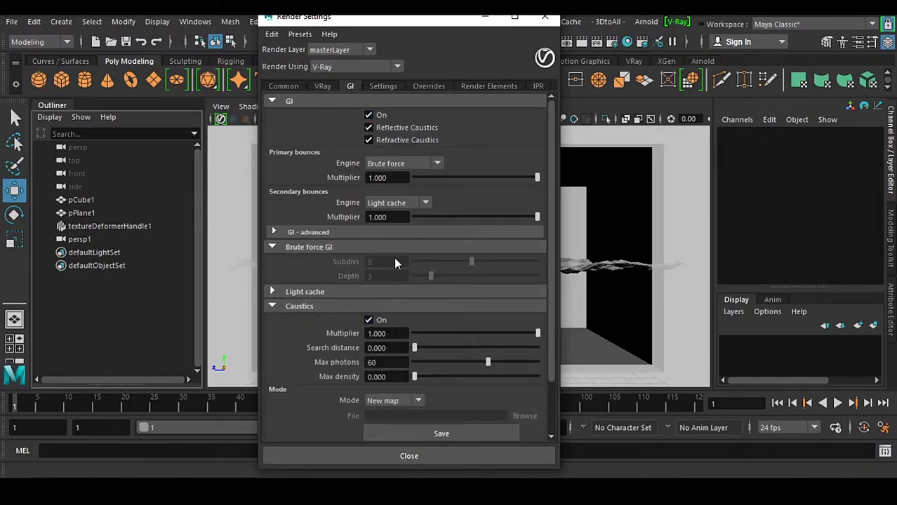
Review the V-Ray system, advanced system and geometry override settings, and close the render settings
{"action": "left_click", "coordinate": [394, 85]}
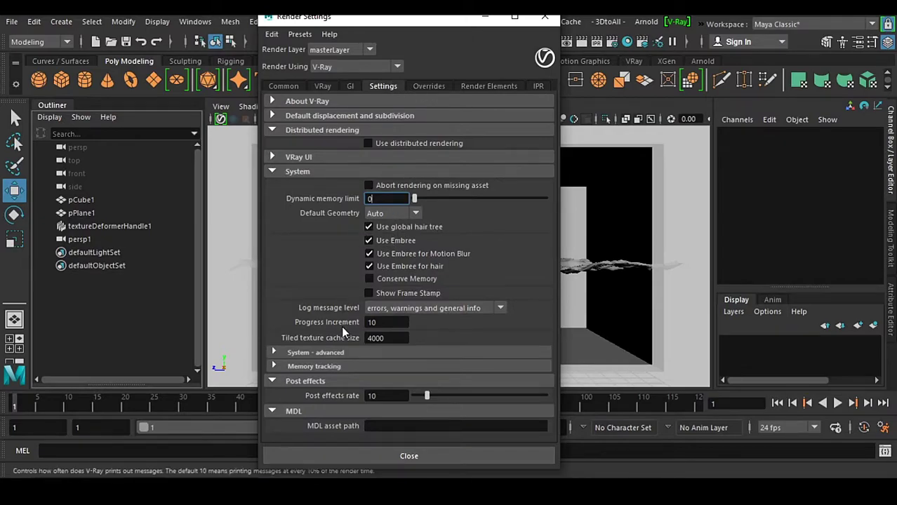
{"action": "left_click", "coordinate": [342, 353]}
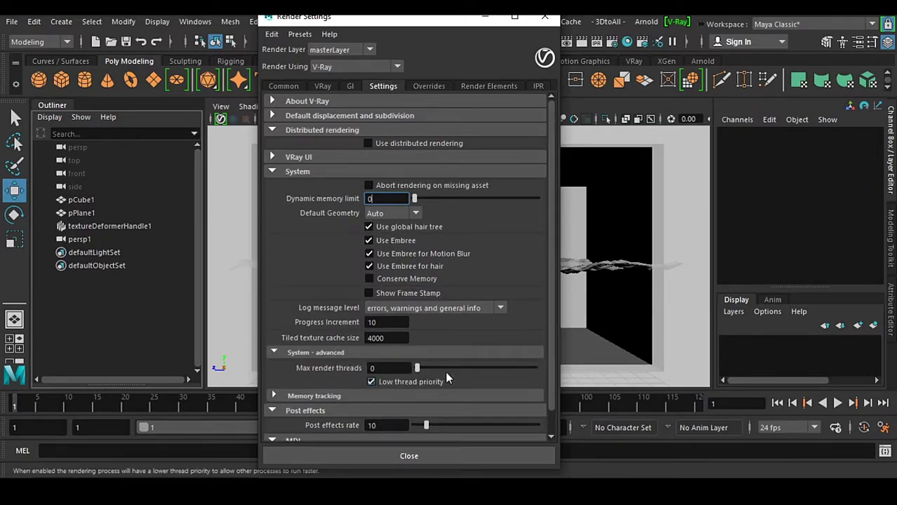
{"action": "left_click", "coordinate": [430, 88]}
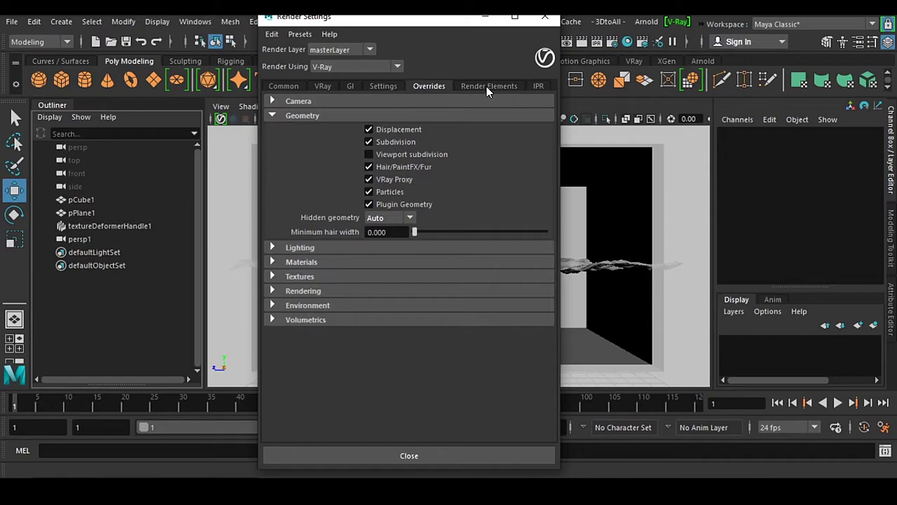
{"action": "left_click", "coordinate": [546, 21]}
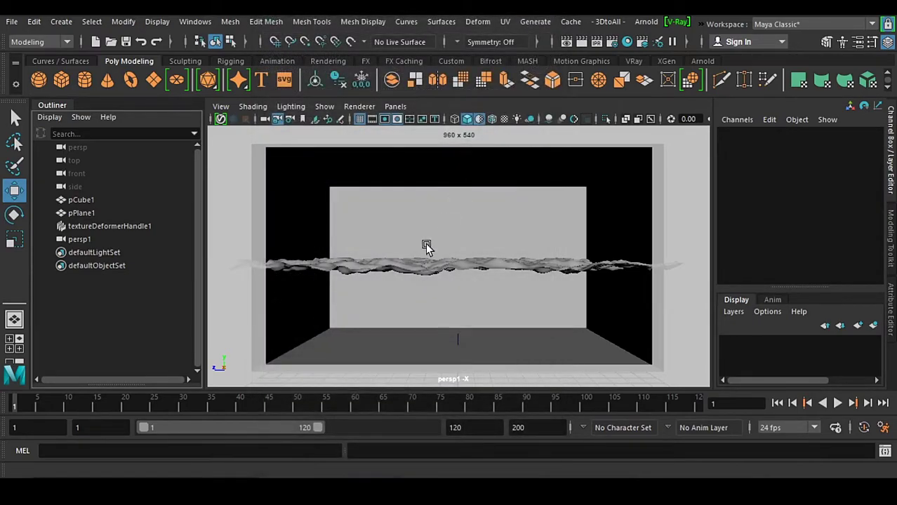
Assign a V-Ray displacement node to the wavy plane and select that node
{"action": "left_click", "coordinate": [360, 269]}
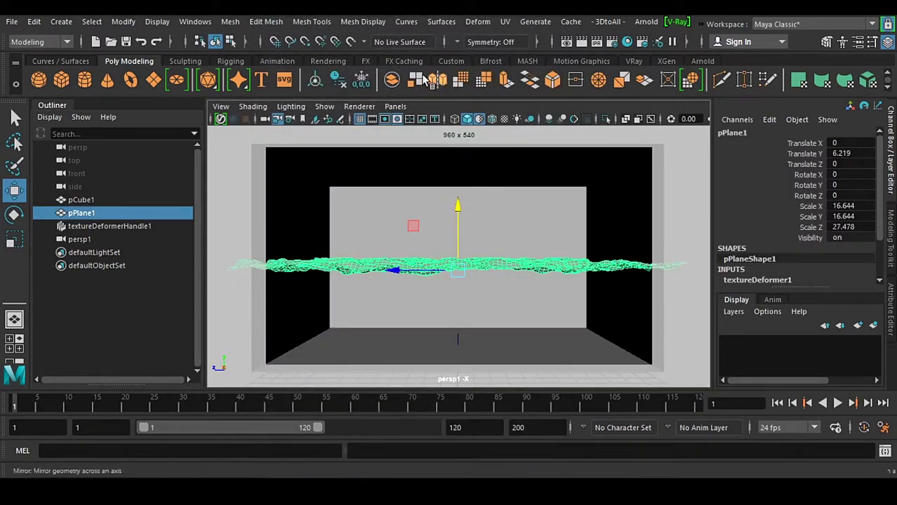
{"action": "left_click", "coordinate": [640, 61]}
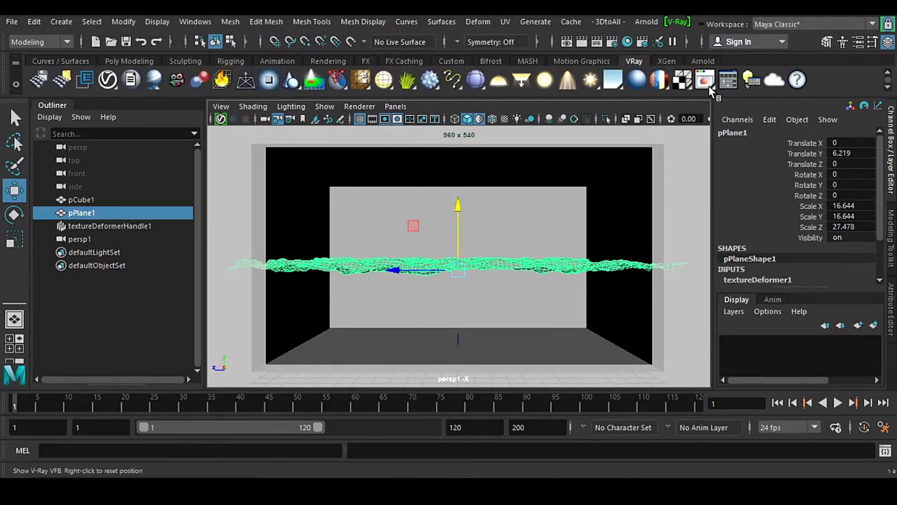
{"action": "left_click", "coordinate": [430, 80]}
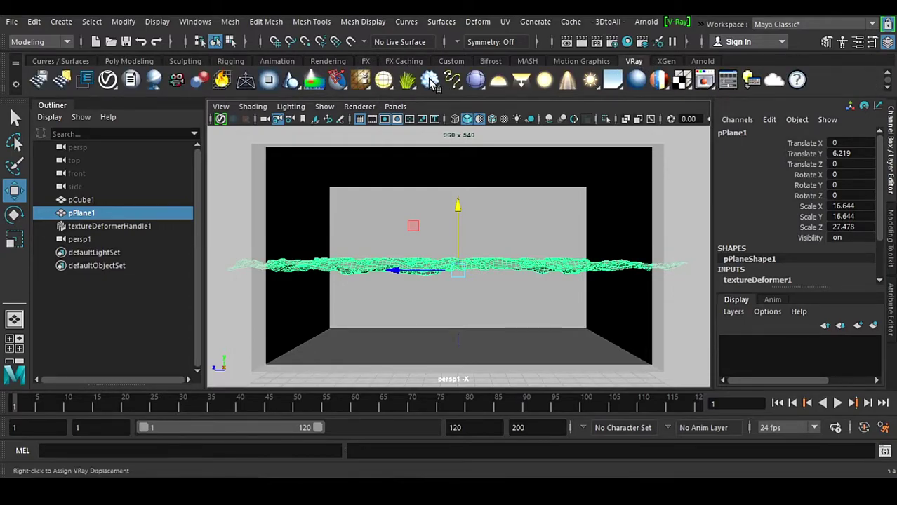
{"action": "left_click", "coordinate": [116, 280]}
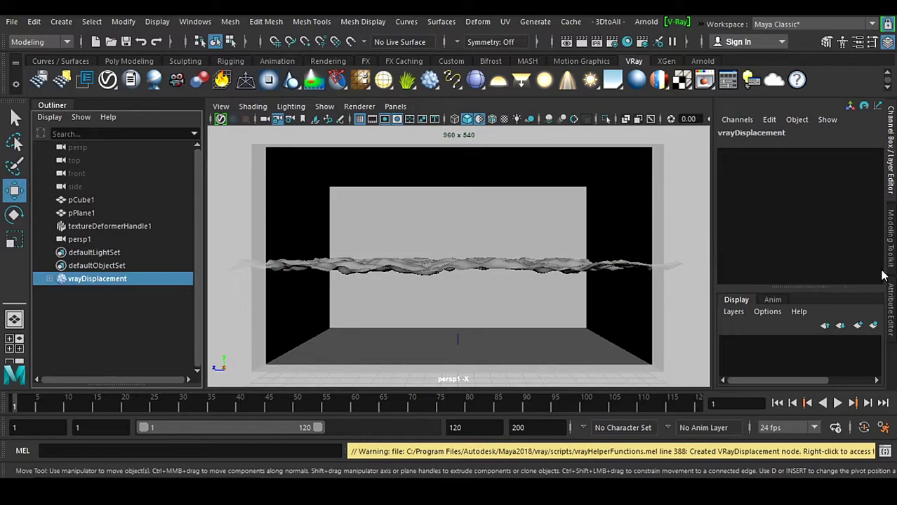
Add the V-Ray Subdivision attribute to the displacement node and clear the selection
{"action": "left_click", "coordinate": [891, 302]}
{"action": "left_click", "coordinate": [695, 106]}
{"action": "mouse_move", "coordinate": [757, 157]}
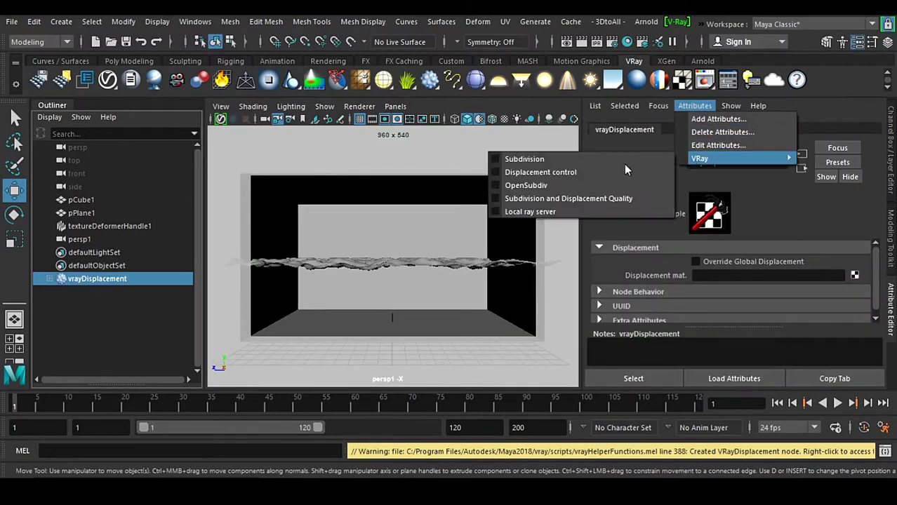
{"action": "left_click", "coordinate": [525, 160]}
{"action": "left_click", "coordinate": [552, 170]}
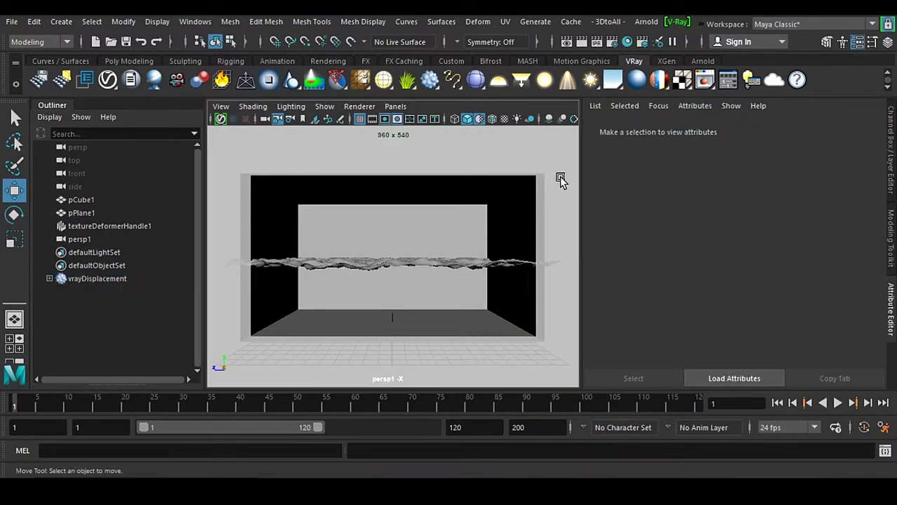
Assign a new V-Ray material to the box and another one to the wavy plane
{"action": "left_click", "coordinate": [517, 200]}
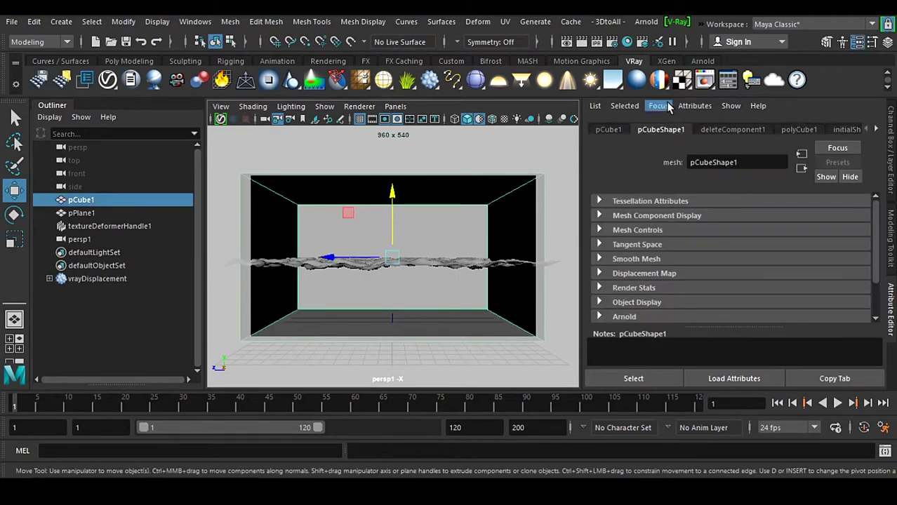
{"action": "left_click", "coordinate": [638, 80]}
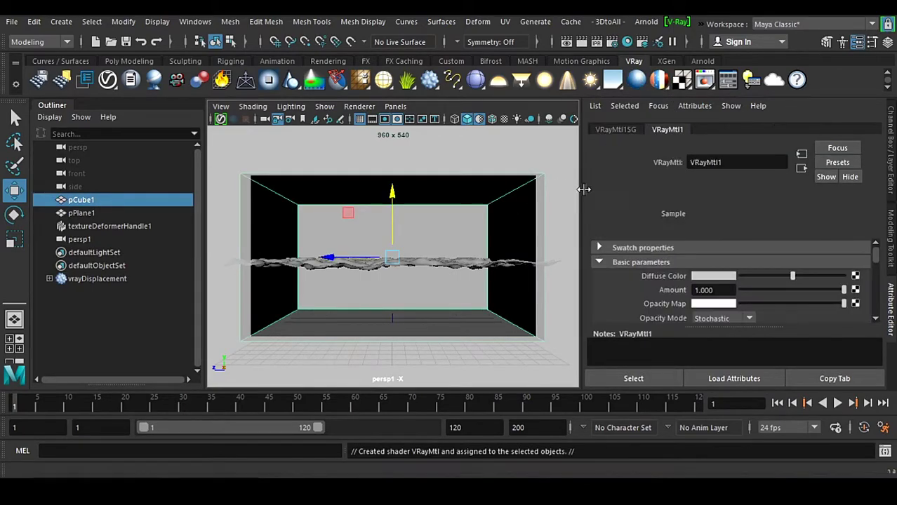
{"action": "left_click", "coordinate": [479, 261]}
{"action": "left_click", "coordinate": [640, 82]}
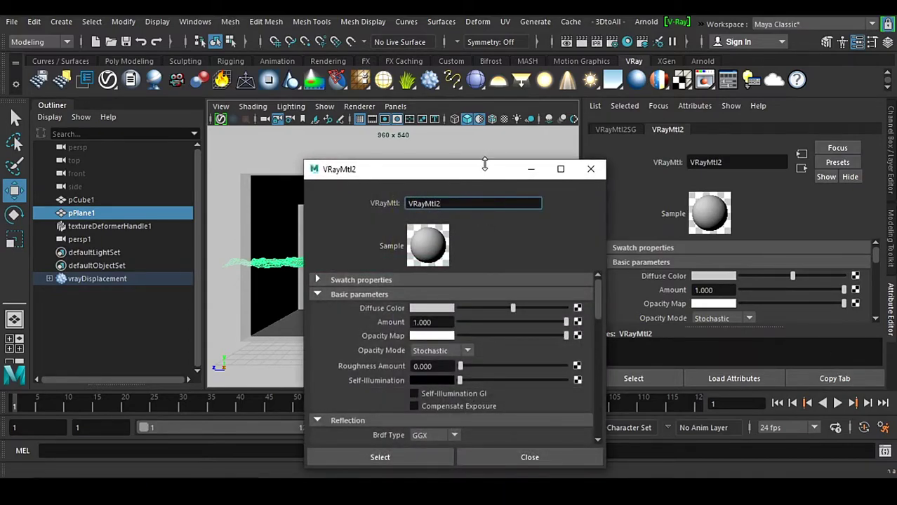
Set the wavy plane material's refraction color to white and its refraction IOR to 1.2
{"action": "left_click_drag", "start_coordinate": [485, 161], "coordinate": [484, 16]}
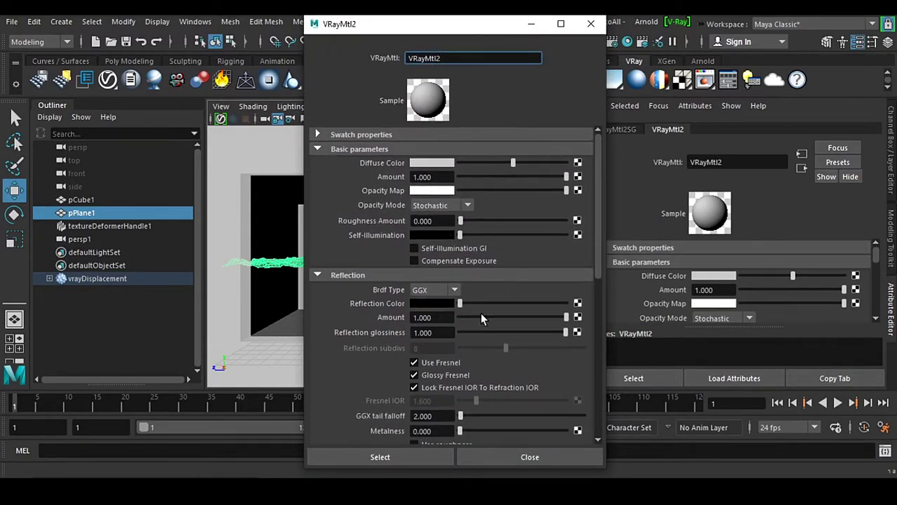
{"action": "scroll", "coordinate": [463, 316], "scroll_direction": "down", "scroll_amount": 5}
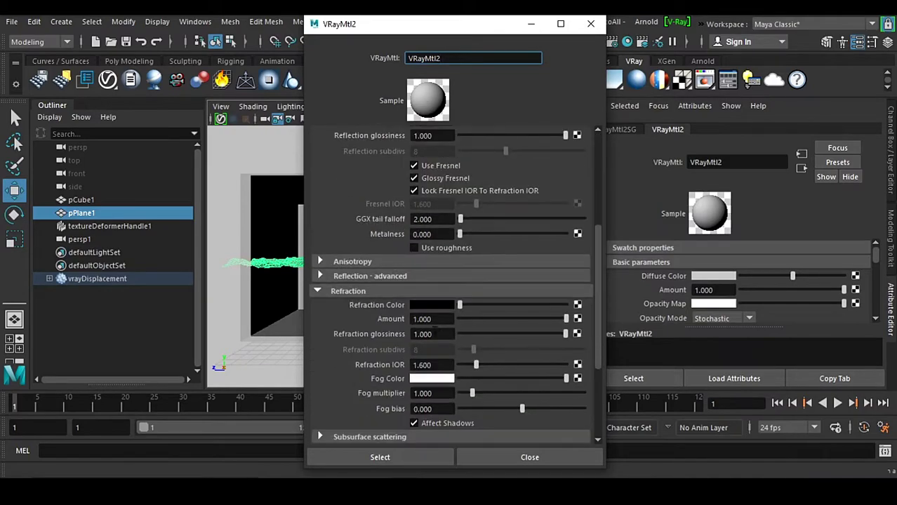
{"action": "left_click_drag", "start_coordinate": [460, 304], "coordinate": [569, 305]}
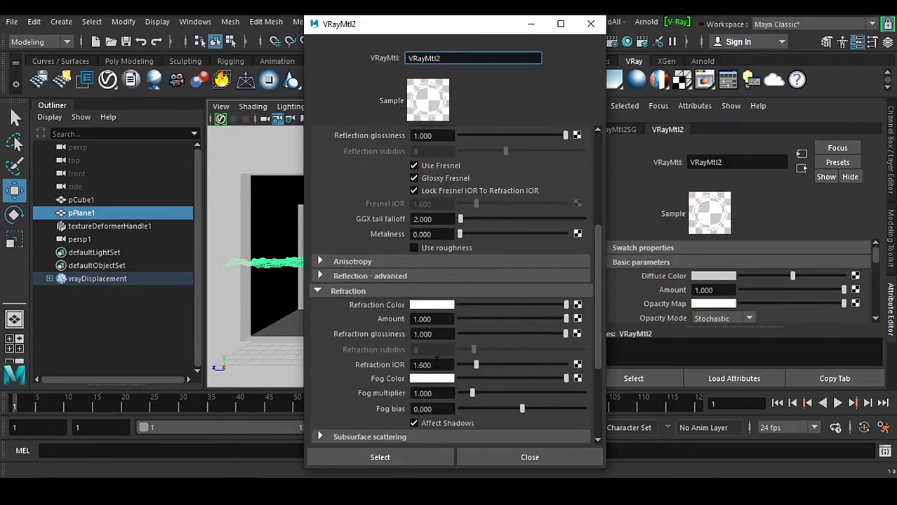
{"action": "left_click_drag", "start_coordinate": [446, 366], "coordinate": [371, 369]}
{"action": "type", "text": "1.2"}
{"action": "key", "text": "Return"}
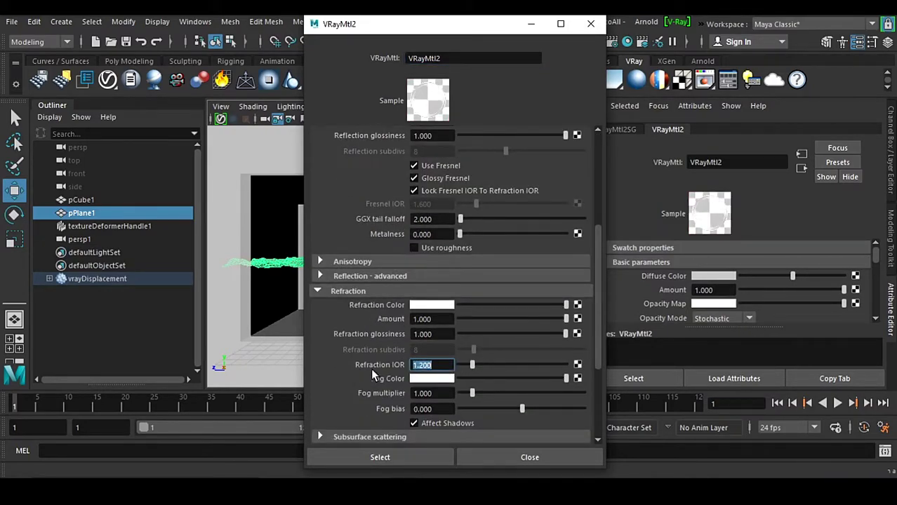
Toggle Affect Shadows in the plane material's refraction settings, close the material window and save the scene
{"action": "scroll", "coordinate": [450, 380], "scroll_direction": "down", "scroll_amount": 1}
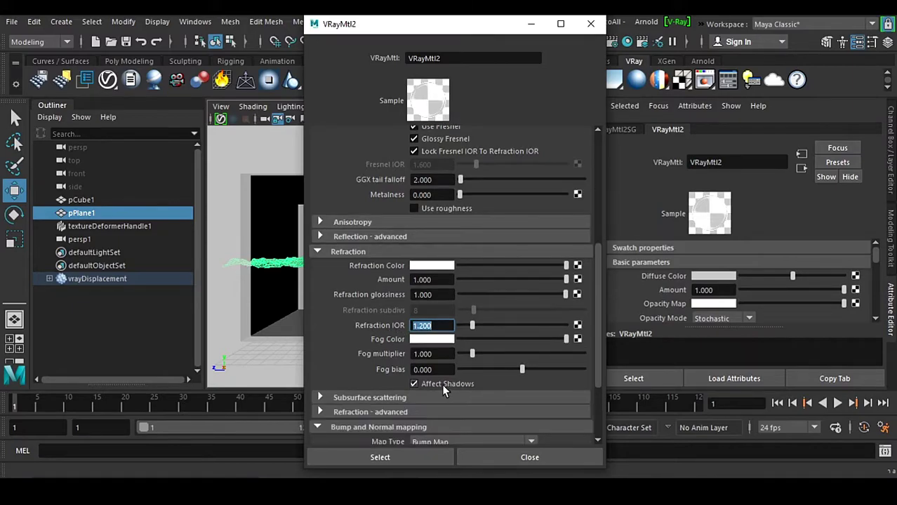
{"action": "left_click", "coordinate": [469, 384]}
{"action": "left_click", "coordinate": [591, 24]}
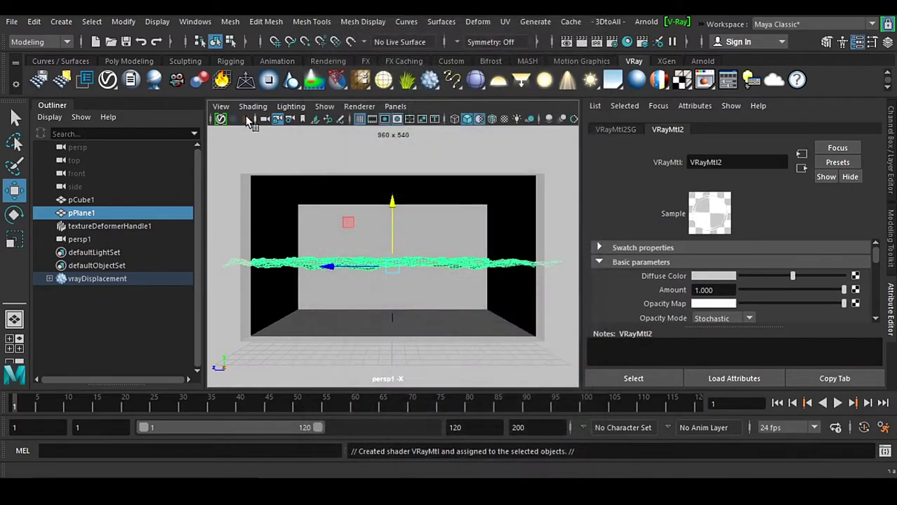
{"action": "left_click", "coordinate": [12, 22]}
{"action": "left_click", "coordinate": [42, 56]}
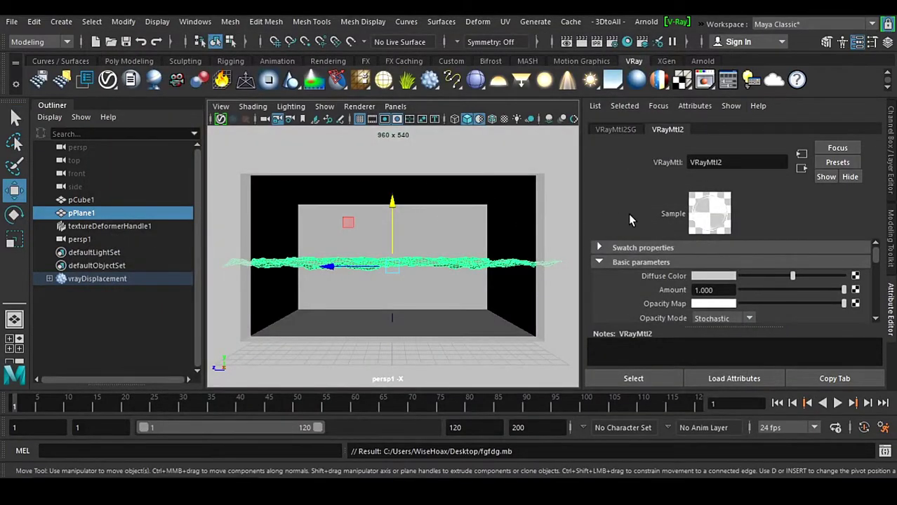
Create a V-Ray rectangular light, raise it to a height of about 9.56 above the wavy plane, and set its X rotation to -90
{"action": "left_click", "coordinate": [521, 80]}
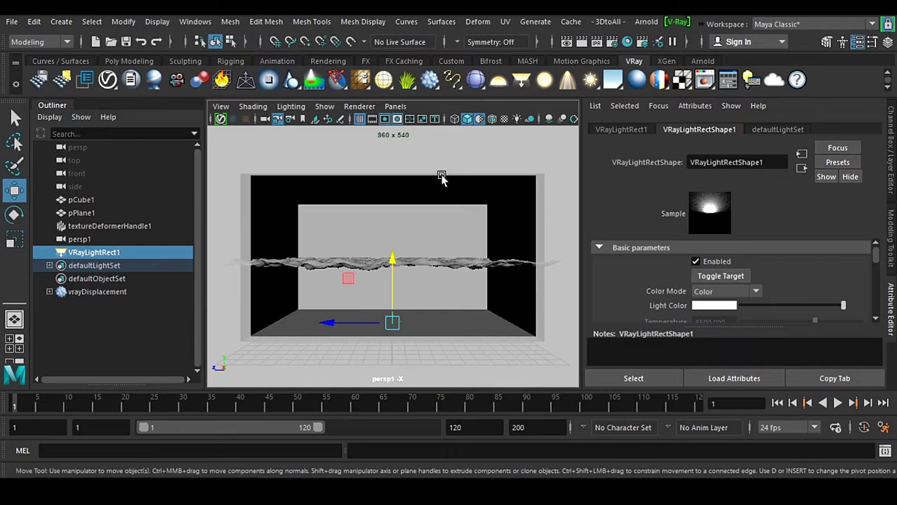
{"action": "left_click", "coordinate": [891, 184]}
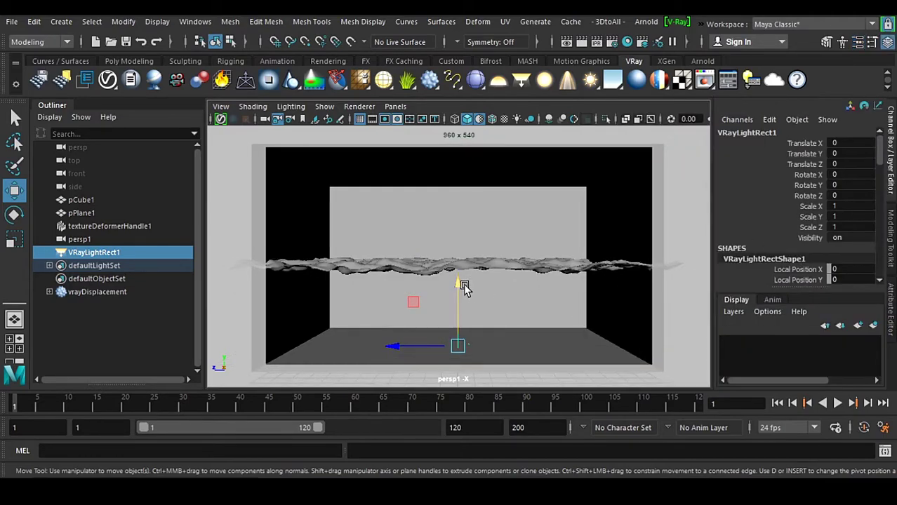
{"action": "left_click_drag", "start_coordinate": [464, 287], "coordinate": [534, 240]}
{"action": "key", "text": "e"}
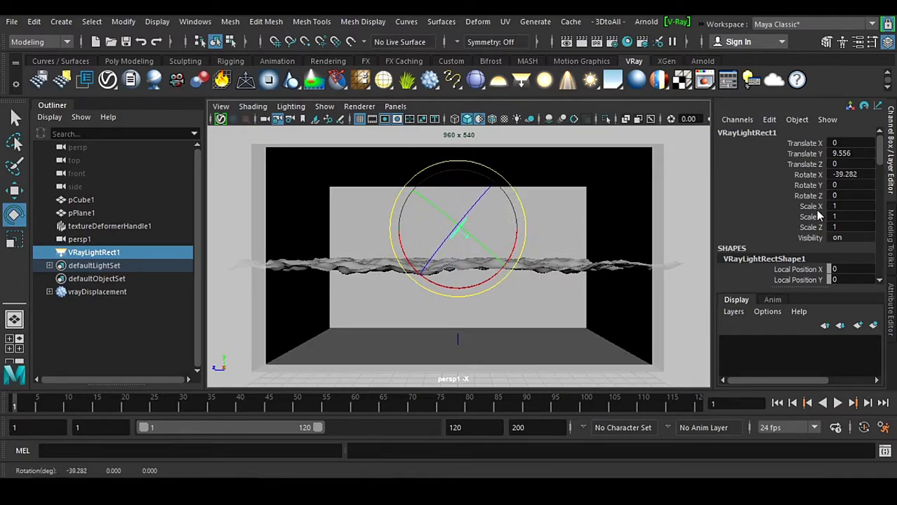
{"action": "left_click", "coordinate": [850, 174]}
{"action": "type", "text": "-90"}
{"action": "key", "text": "Return"}
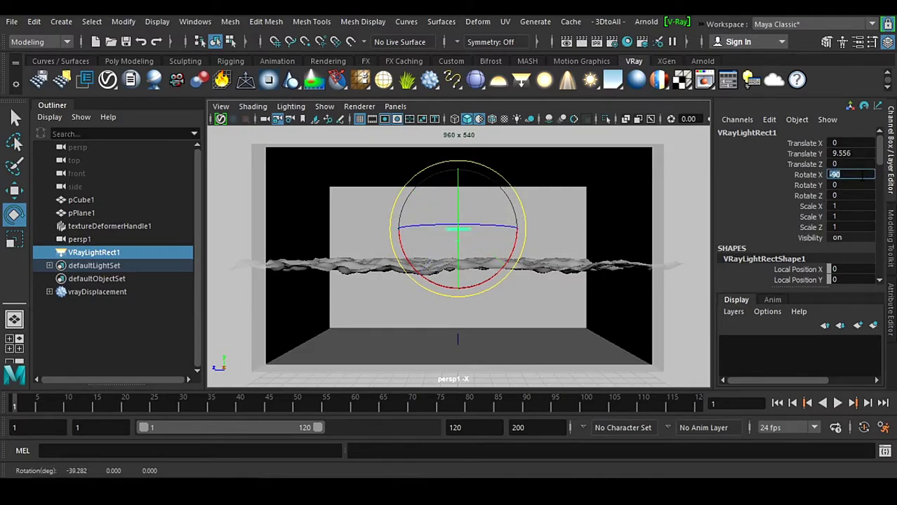
Scale the rectangular light down to 0.1 on all three axes
{"action": "left_click_drag", "start_coordinate": [851, 217], "coordinate": [857, 226]}
{"action": "left_click", "coordinate": [860, 226]}
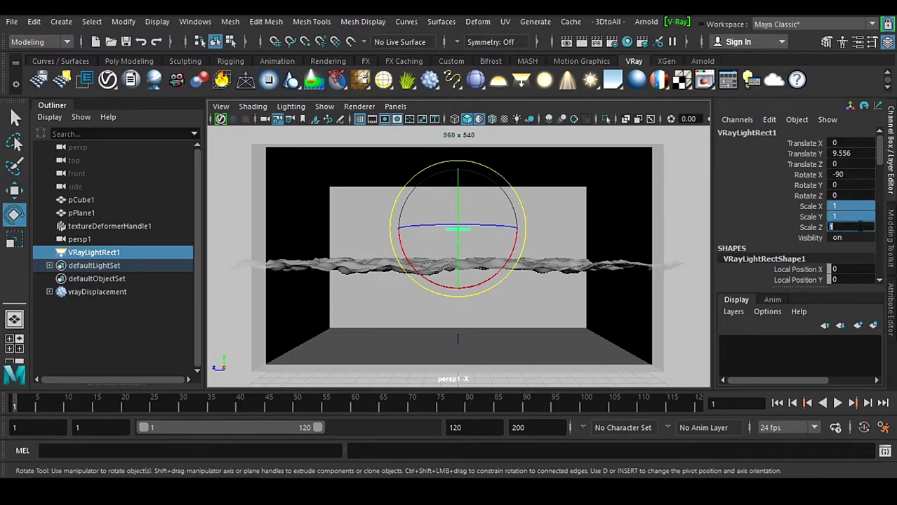
{"action": "type", "text": "0.054"}
{"action": "key", "text": "Return"}
{"action": "type", "text": "0.5"}
{"action": "key", "text": "Return"}
{"action": "type", "text": "0.1"}
{"action": "key", "text": "Return"}
Raise the rectangular light to a height of about 13.34 and set its intensity multiplier to 20000
{"action": "left_click", "coordinate": [891, 294]}
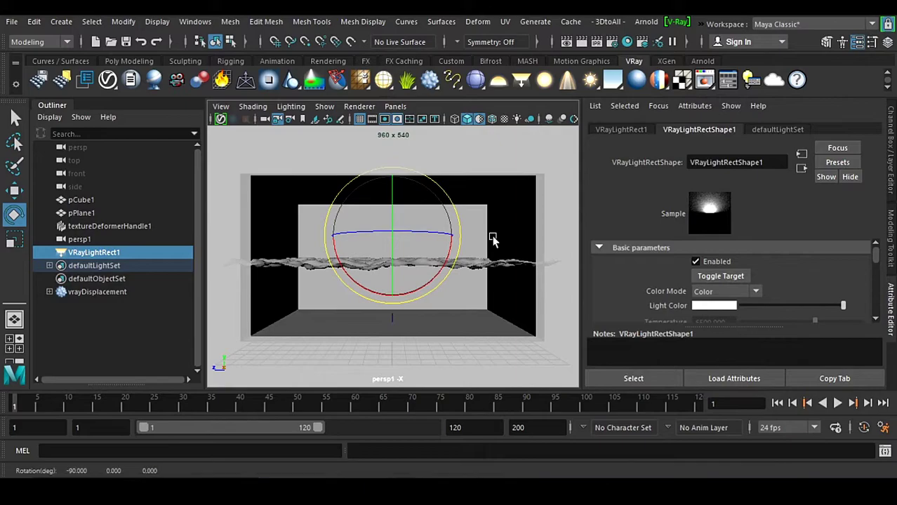
{"action": "key", "text": "w"}
{"action": "left_click_drag", "start_coordinate": [394, 186], "coordinate": [413, 167]}
{"action": "scroll", "coordinate": [708, 307], "scroll_direction": "down", "scroll_amount": 2}
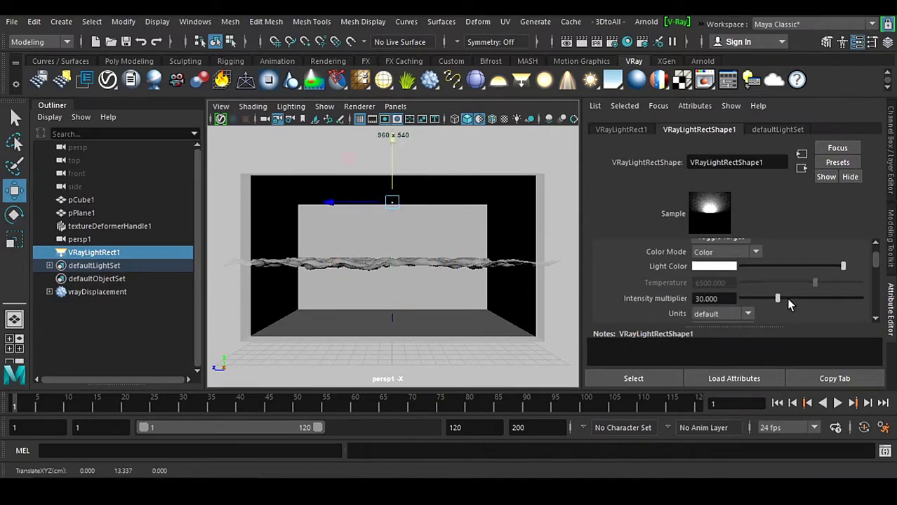
{"action": "double_click", "coordinate": [709, 259]}
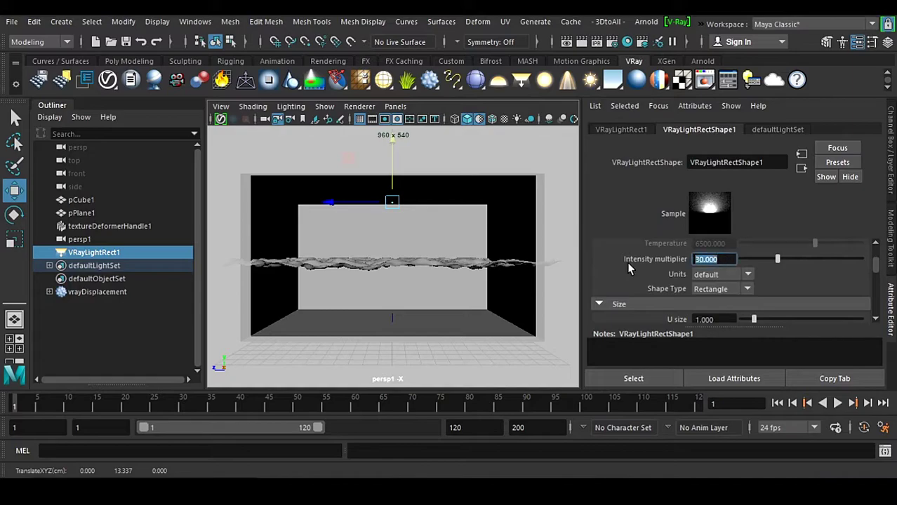
{"action": "type", "text": "20000"}
{"action": "key", "text": "Return"}
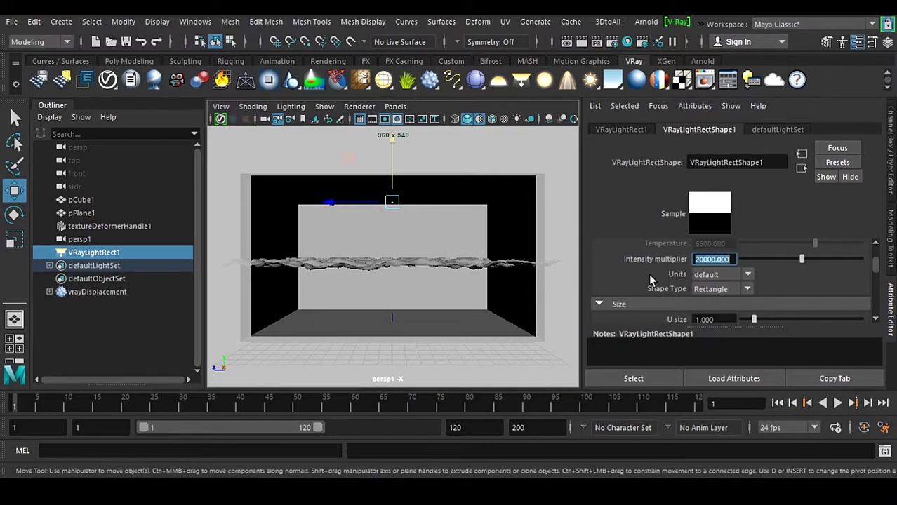
Save the scene and render it in the V-Ray frame buffer
{"action": "scroll", "coordinate": [652, 280], "scroll_direction": "down", "scroll_amount": 5}
{"action": "scroll", "coordinate": [649, 280], "scroll_direction": "down", "scroll_amount": 2}
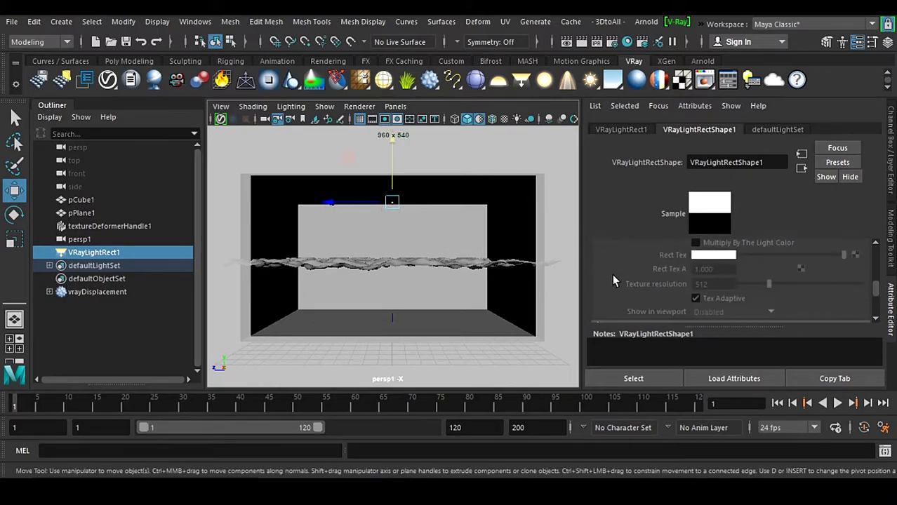
{"action": "left_click", "coordinate": [126, 42]}
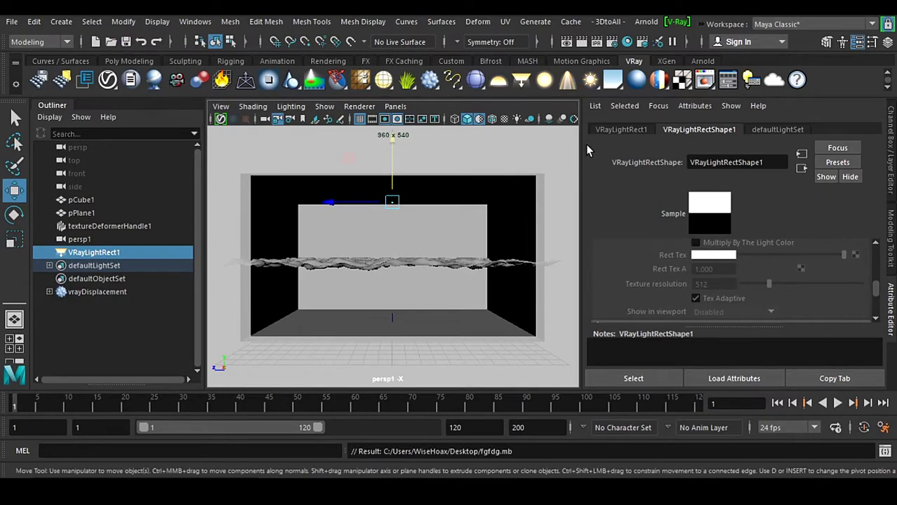
{"action": "left_click", "coordinate": [705, 80]}
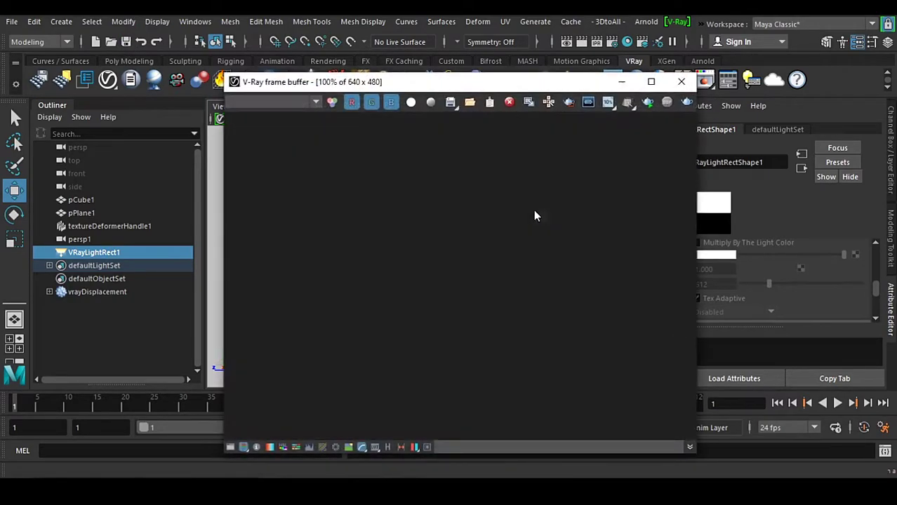
{"action": "left_click", "coordinate": [687, 104]}
{"action": "left_click", "coordinate": [767, 108]}
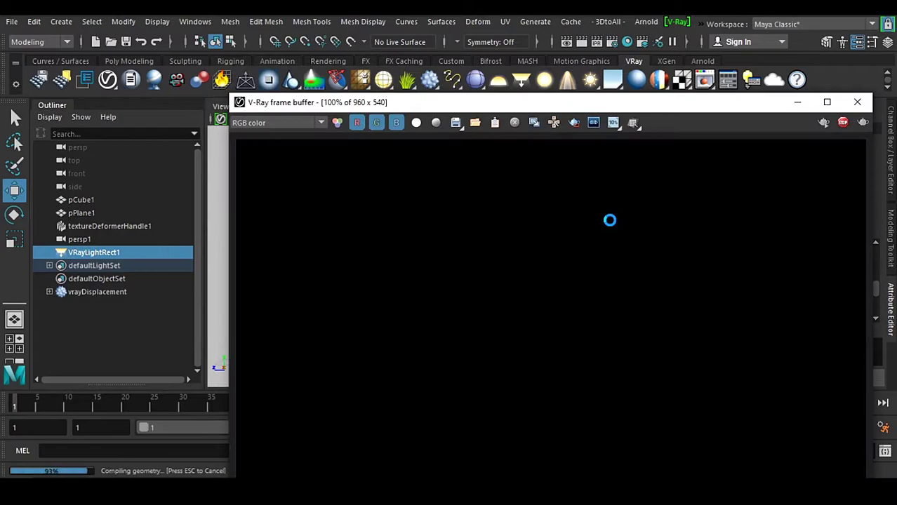
{"action": "left_click_drag", "start_coordinate": [674, 105], "coordinate": [592, 50]}
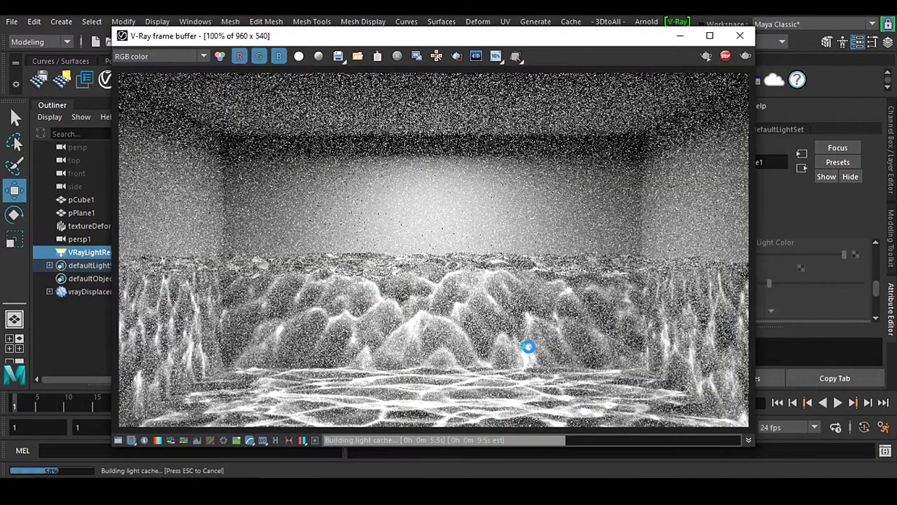
Enable region rendering, mark a region over the central caustics where the back wall meets the floor, and render it
{"action": "left_click", "coordinate": [457, 56]}
{"action": "left_click_drag", "start_coordinate": [372, 293], "coordinate": [482, 394]}
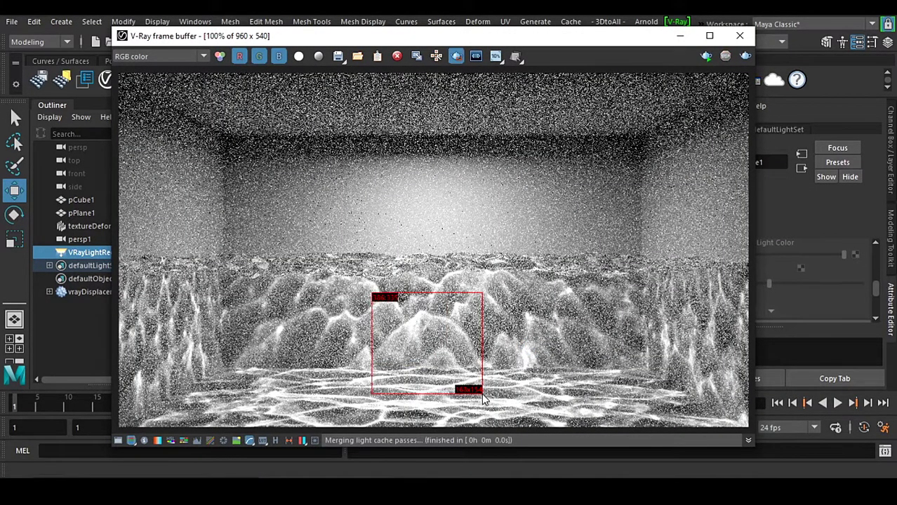
{"action": "left_click", "coordinate": [745, 55]}
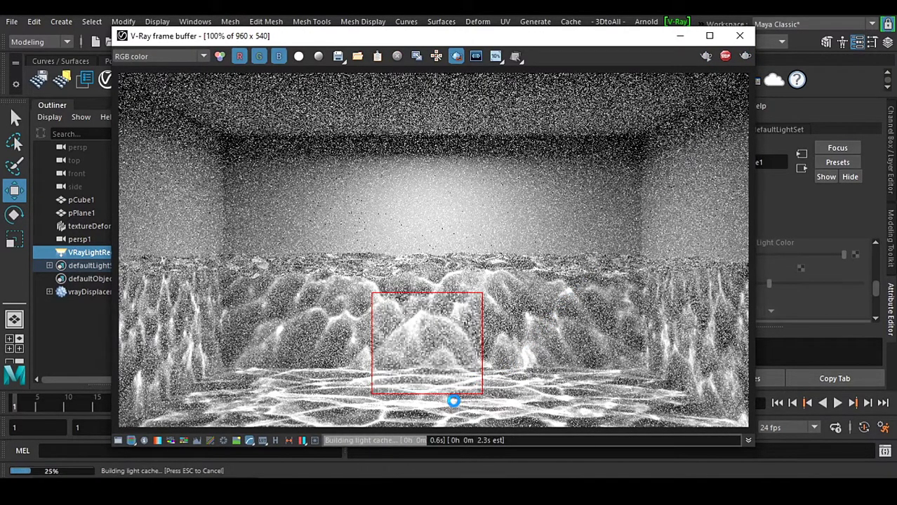
{"action": "scroll", "coordinate": [453, 401], "scroll_direction": "up", "scroll_amount": 1}
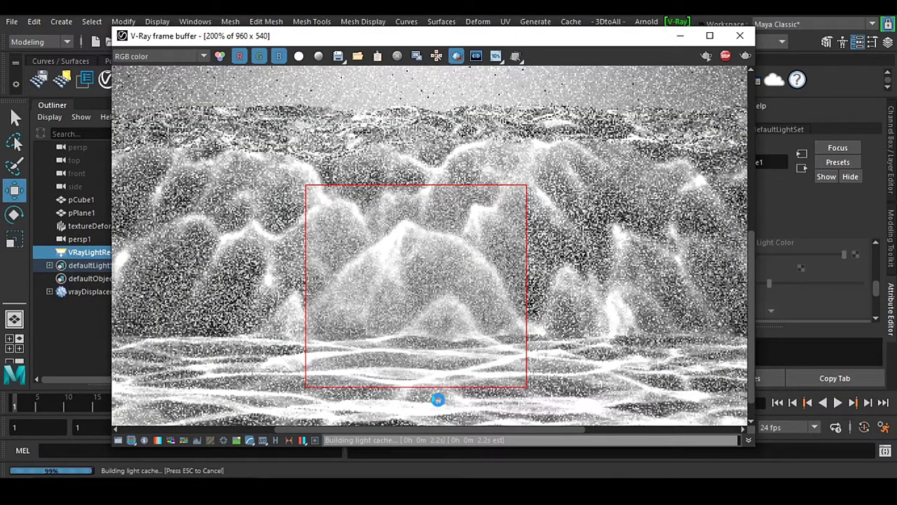
Set the rectangular light's photon emission caustics subdivs to 5000
{"action": "left_click_drag", "start_coordinate": [608, 42], "coordinate": [579, 44]}
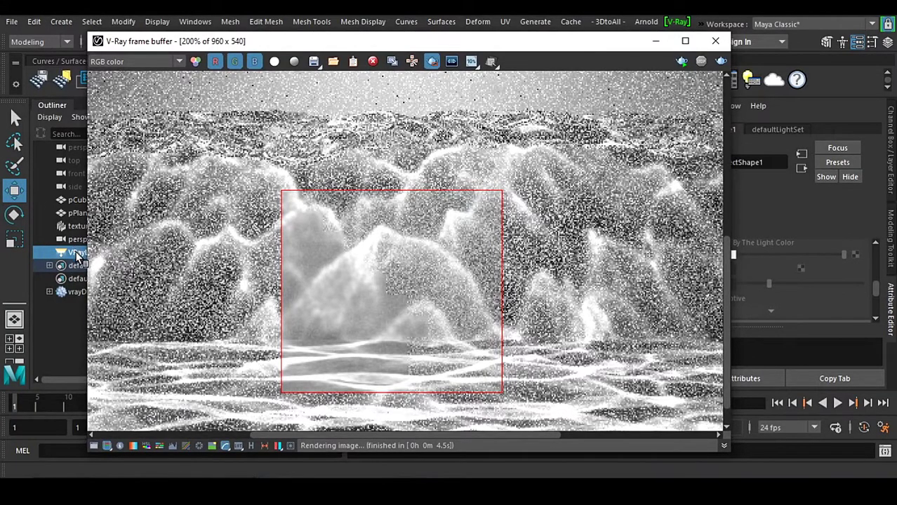
{"action": "left_click_drag", "start_coordinate": [631, 41], "coordinate": [404, 40]}
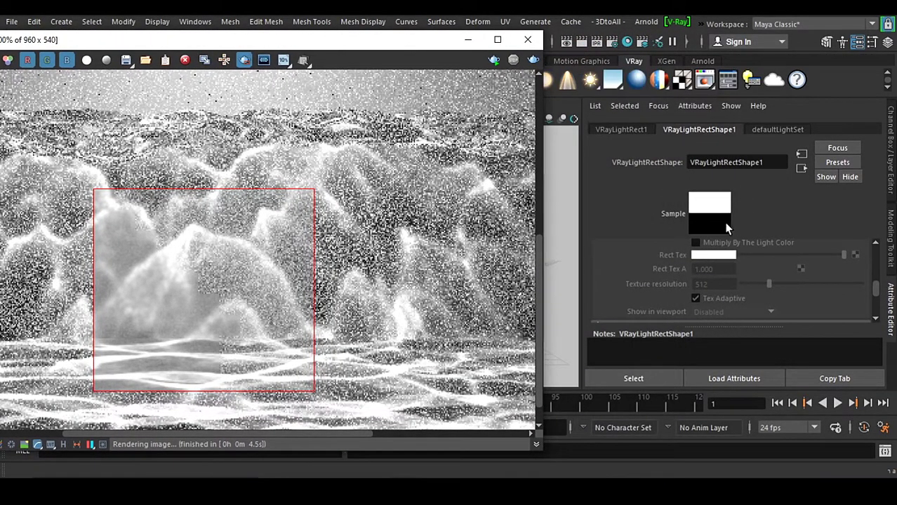
{"action": "scroll", "coordinate": [734, 270], "scroll_direction": "down", "scroll_amount": 3}
{"action": "left_click", "coordinate": [635, 292]}
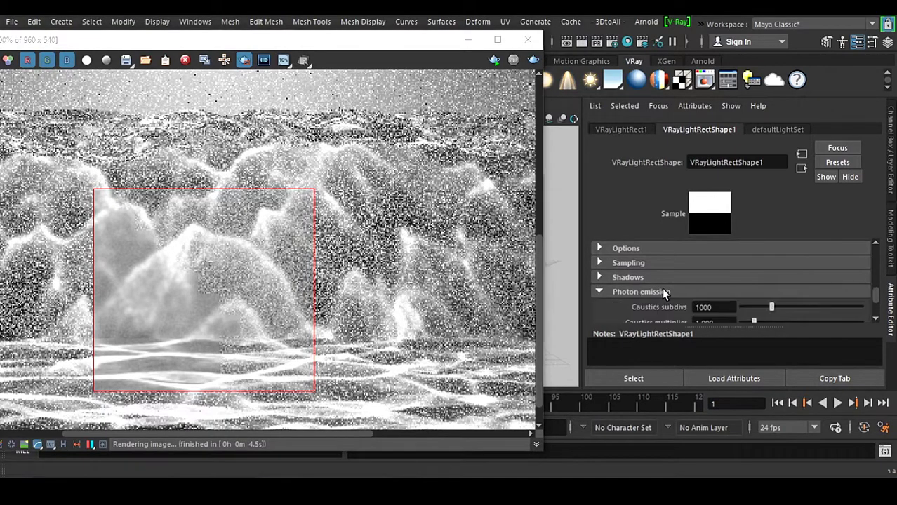
{"action": "scroll", "coordinate": [716, 291], "scroll_direction": "down", "scroll_amount": 1}
{"action": "double_click", "coordinate": [723, 266]}
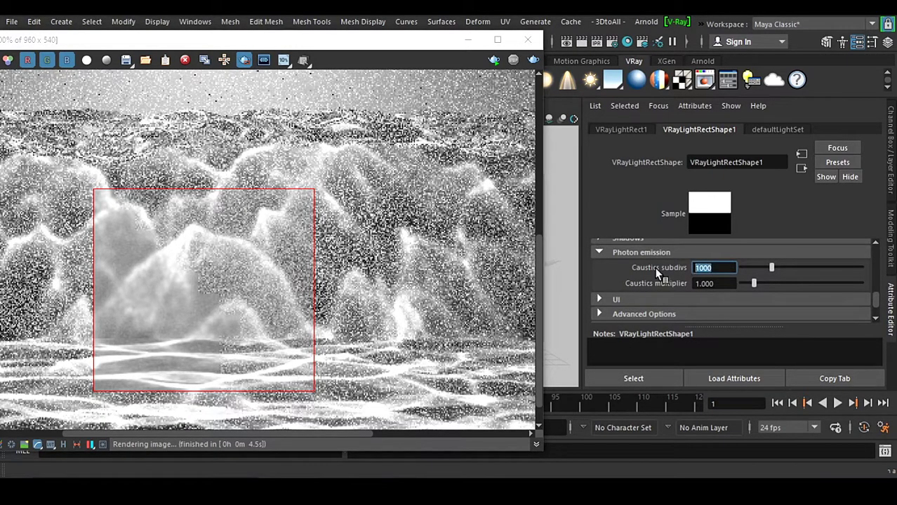
{"action": "type", "text": "5000"}
{"action": "key", "text": "Return"}
Re-render the marked region with the increased caustics subdivs and view the whole frame at 100%
{"action": "left_click_drag", "start_coordinate": [393, 40], "coordinate": [566, 38]}
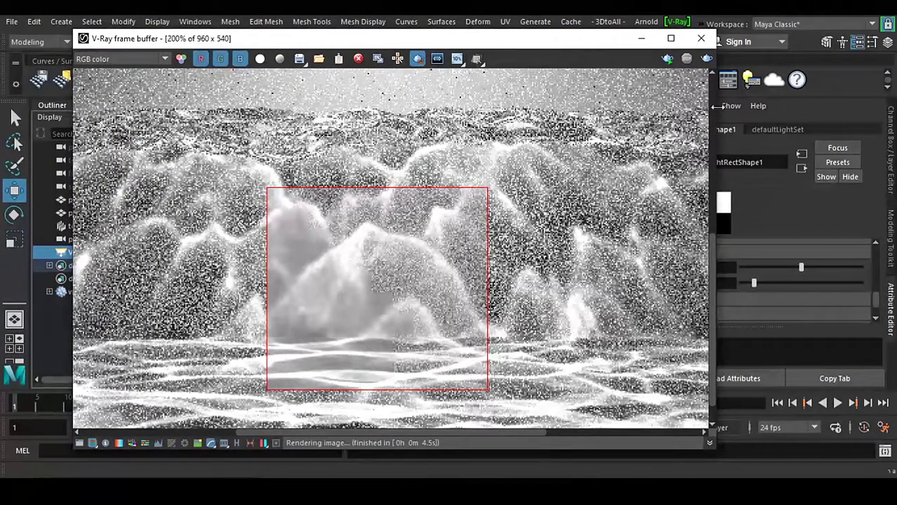
{"action": "left_click", "coordinate": [707, 59]}
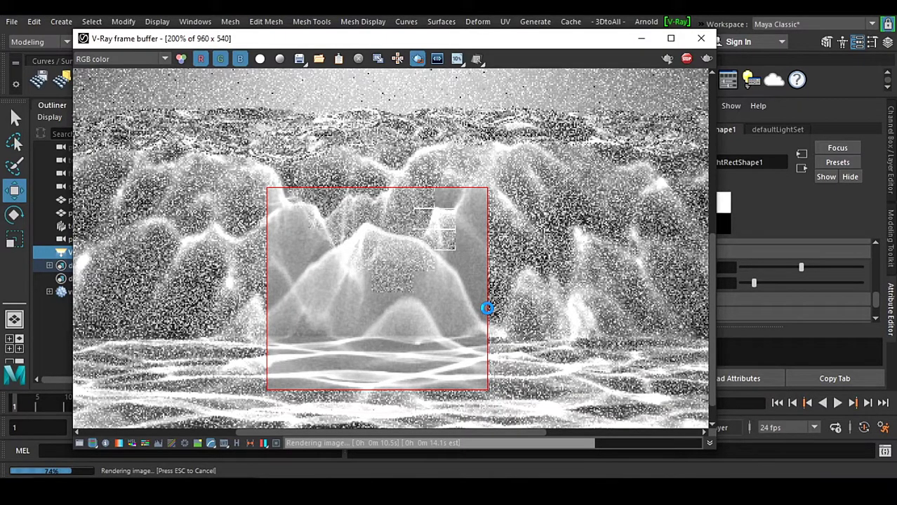
{"action": "scroll", "coordinate": [411, 326], "scroll_direction": "down", "scroll_amount": 1}
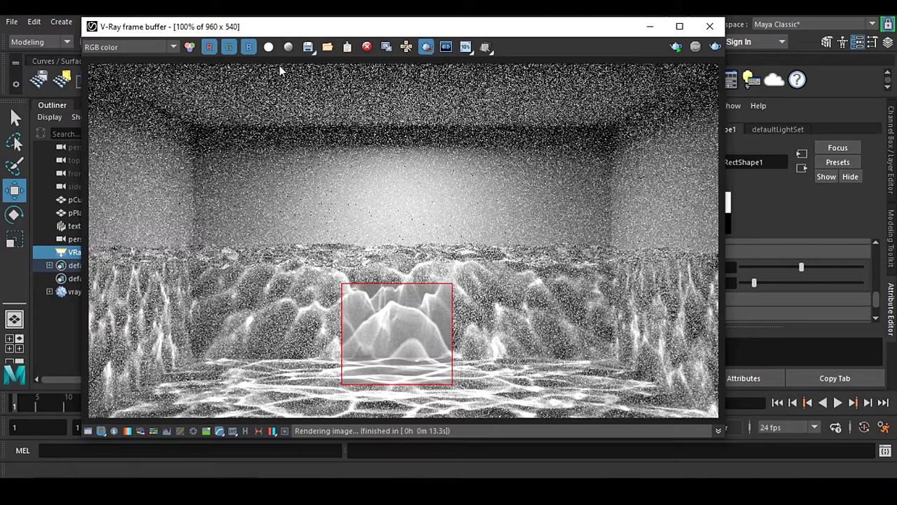
Select the wavy plane and examine the reflection, refraction, and bump settings of the VRayMtl1 material
{"action": "left_click_drag", "start_coordinate": [531, 29], "coordinate": [421, 59]}
{"action": "left_click", "coordinate": [449, 268]}
{"action": "right_click", "coordinate": [318, 219]}
{"action": "left_click", "coordinate": [313, 450]}
{"action": "scroll", "coordinate": [709, 295], "scroll_direction": "down", "scroll_amount": 2}
{"action": "scroll", "coordinate": [718, 296], "scroll_direction": "down", "scroll_amount": 8}
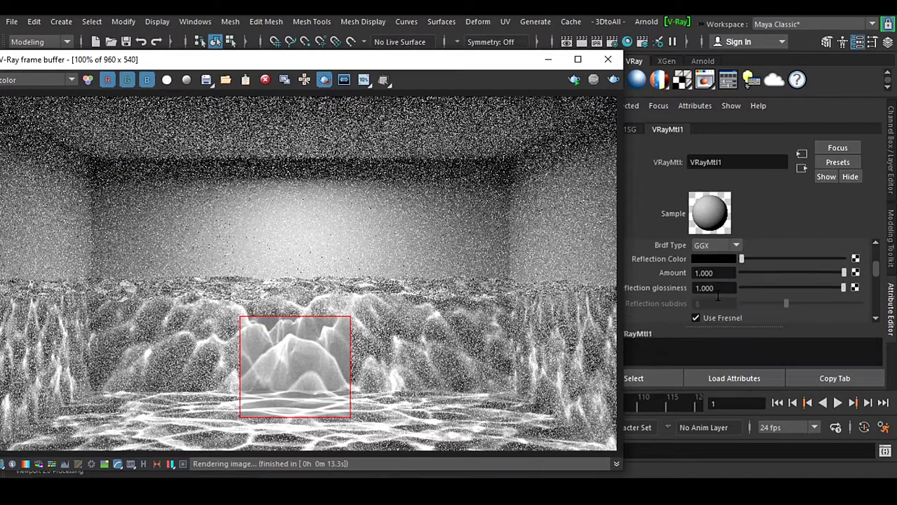
{"action": "scroll", "coordinate": [711, 294], "scroll_direction": "down", "scroll_amount": 8}
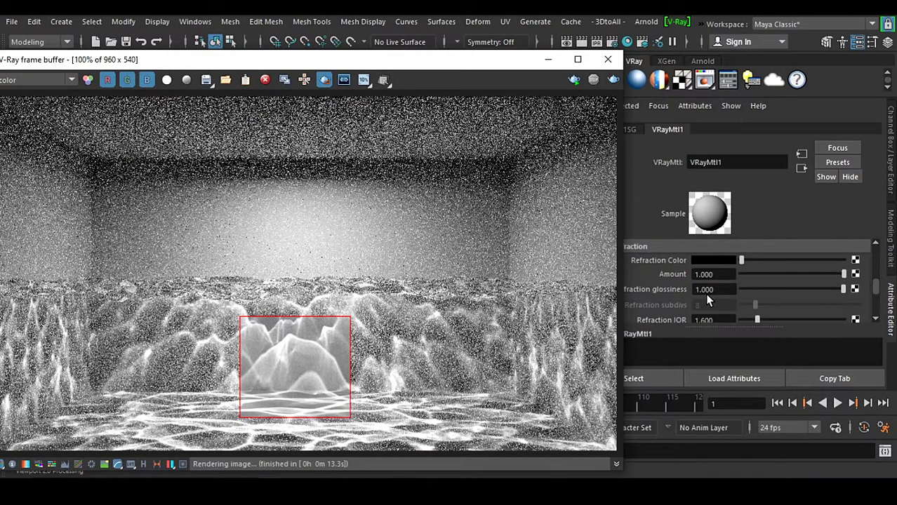
{"action": "scroll", "coordinate": [705, 298], "scroll_direction": "down", "scroll_amount": 4}
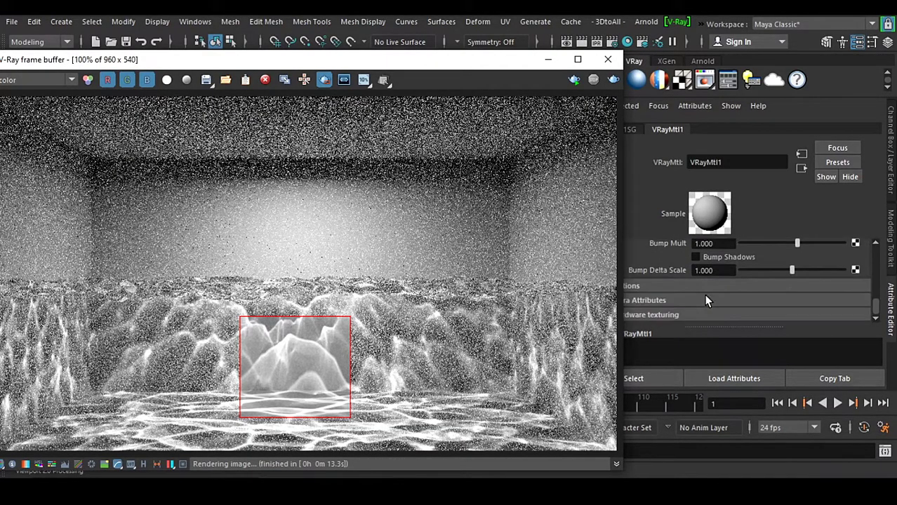
{"action": "left_click_drag", "start_coordinate": [502, 65], "coordinate": [342, 69]}
{"action": "scroll", "coordinate": [729, 291], "scroll_direction": "up", "scroll_amount": 6}
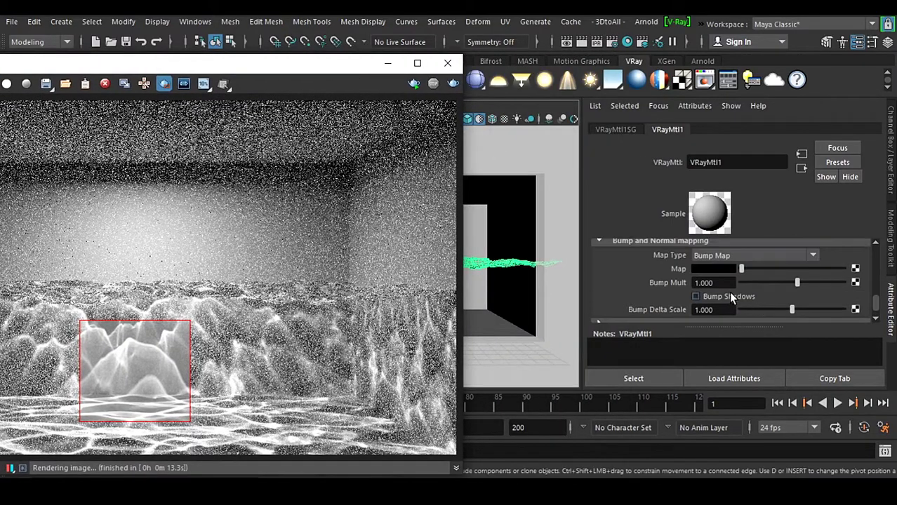
{"action": "left_click", "coordinate": [664, 303]}
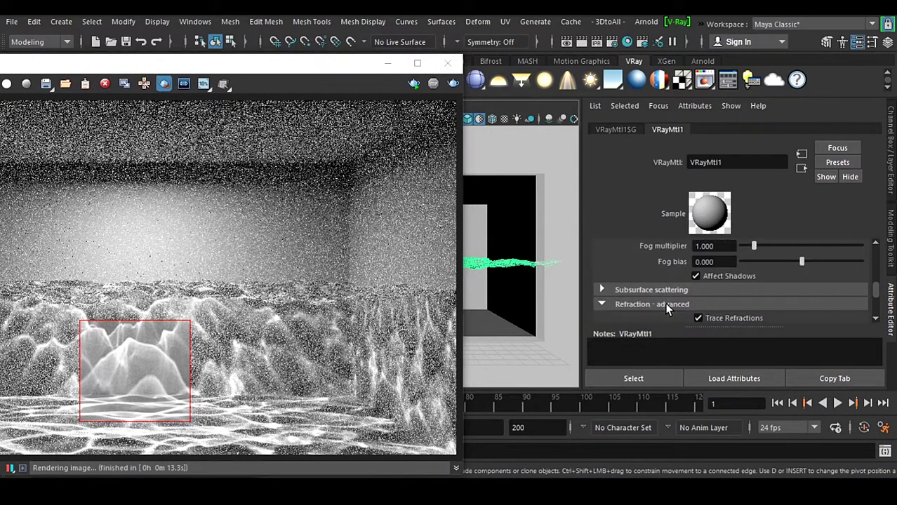
{"action": "left_click", "coordinate": [665, 303]}
{"action": "scroll", "coordinate": [667, 300], "scroll_direction": "up", "scroll_amount": 2}
{"action": "scroll", "coordinate": [682, 294], "scroll_direction": "up", "scroll_amount": 3}
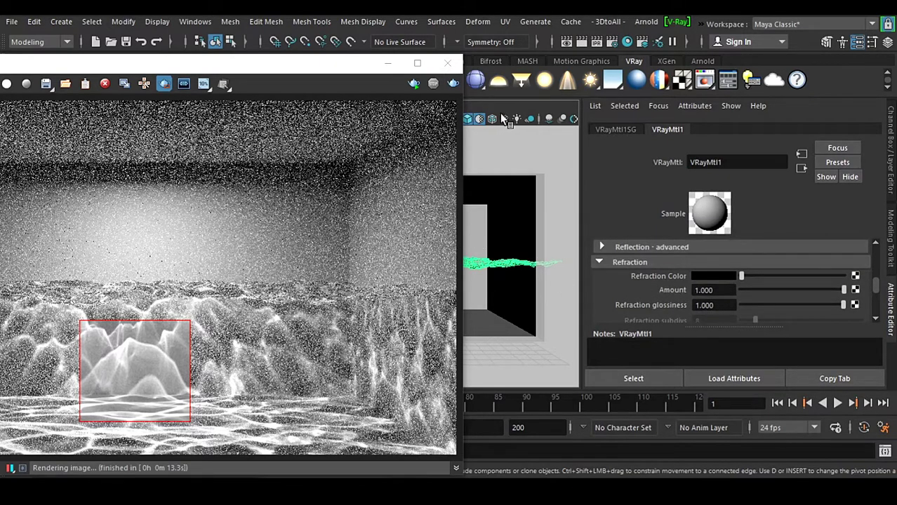
Find the VRayMtl2 water material in Hypershade and tint its refraction color a very pale blue
{"action": "left_click", "coordinate": [391, 66]}
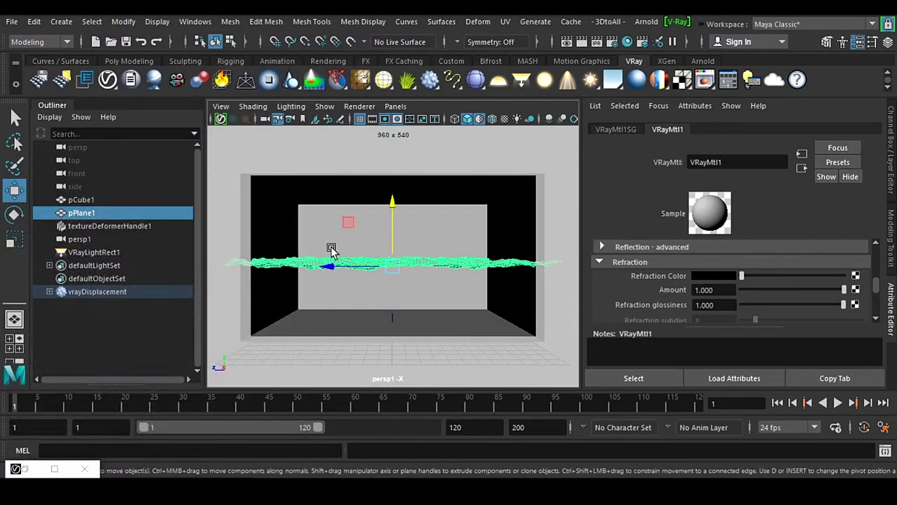
{"action": "left_click", "coordinate": [641, 41]}
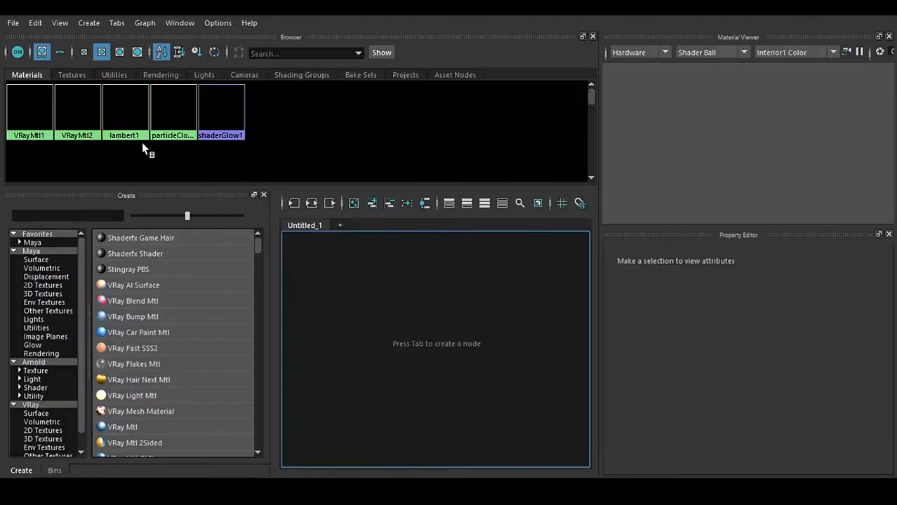
{"action": "left_click", "coordinate": [79, 112]}
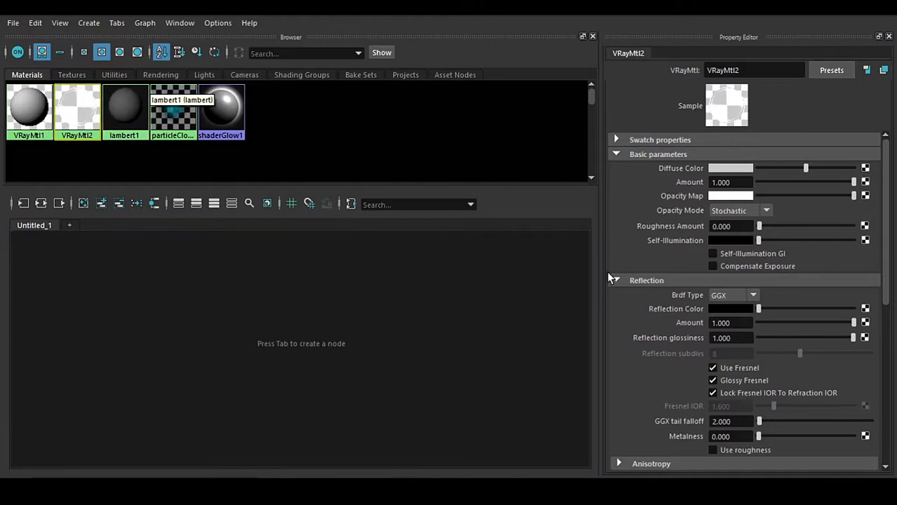
{"action": "scroll", "coordinate": [690, 327], "scroll_direction": "down", "scroll_amount": 3}
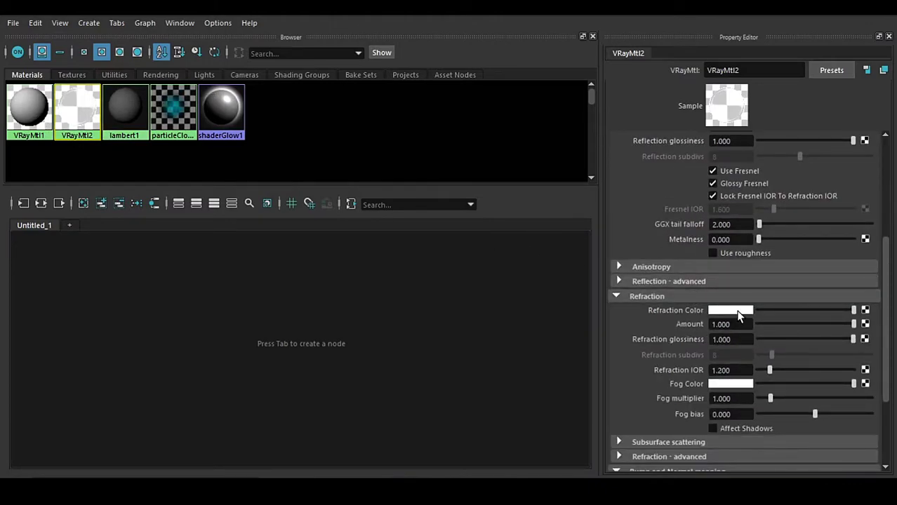
{"action": "left_click", "coordinate": [735, 310]}
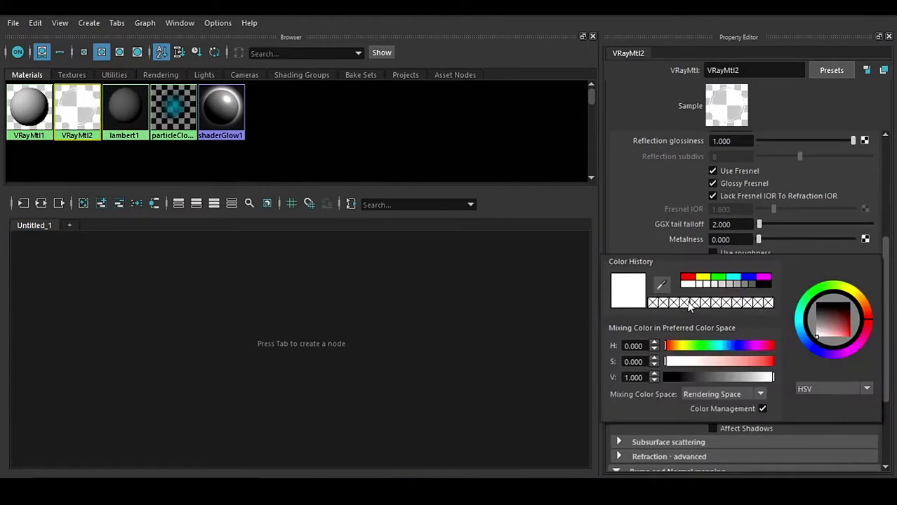
{"action": "left_click", "coordinate": [745, 277]}
{"action": "left_click_drag", "start_coordinate": [721, 364], "coordinate": [695, 360]}
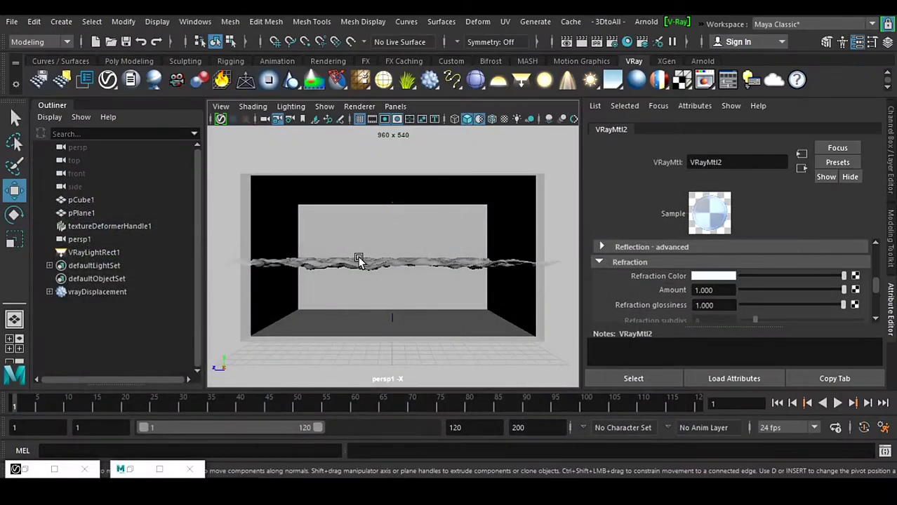
Select the rectangular light and set its caustics subdivs to 1000
{"action": "left_click", "coordinate": [34, 472]}
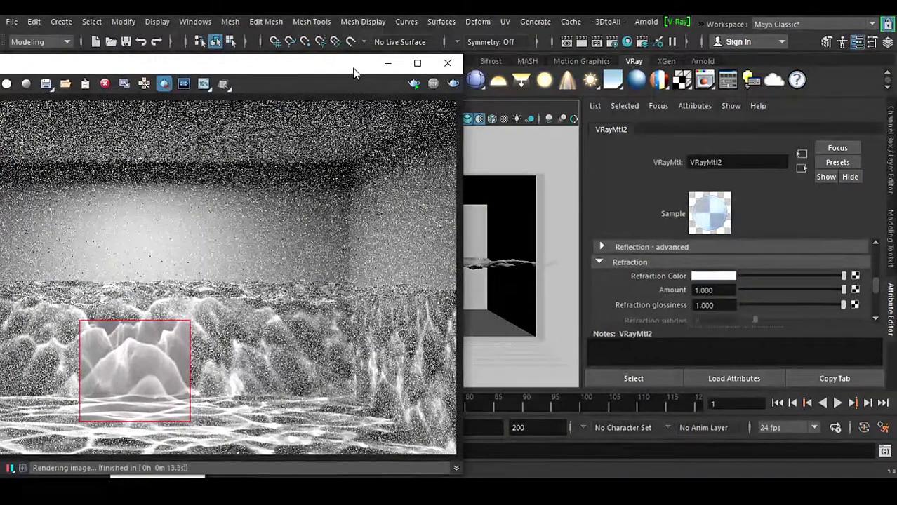
{"action": "left_click_drag", "start_coordinate": [337, 71], "coordinate": [383, 138]}
{"action": "left_click", "coordinate": [393, 204]}
{"action": "double_click", "coordinate": [704, 267]}
{"action": "type", "text": "1200"}
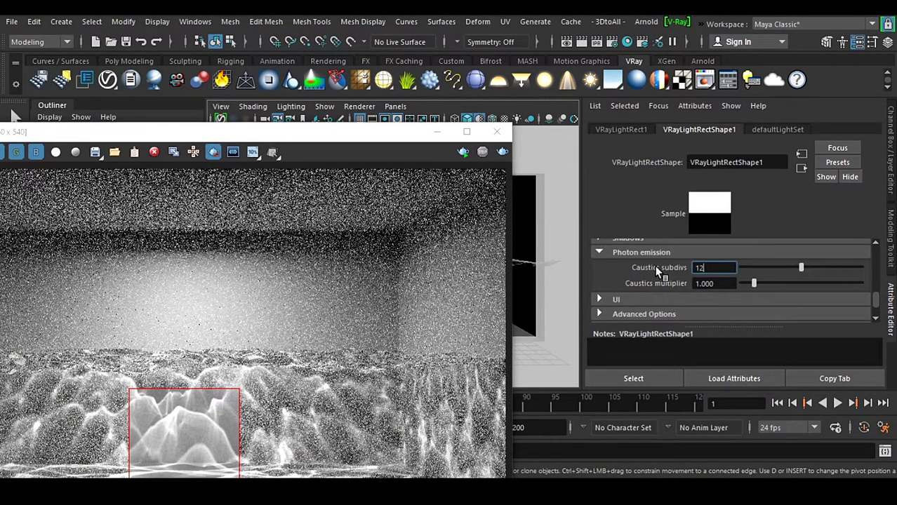
{"action": "key", "text": "BackSpace"}
{"action": "key", "text": "BackSpace"}
{"action": "key", "text": "BackSpace"}
{"action": "type", "text": "000"}
{"action": "key", "text": "Return"}
Turn off region rendering and render the full frame again
{"action": "left_click_drag", "start_coordinate": [318, 140], "coordinate": [538, 38]}
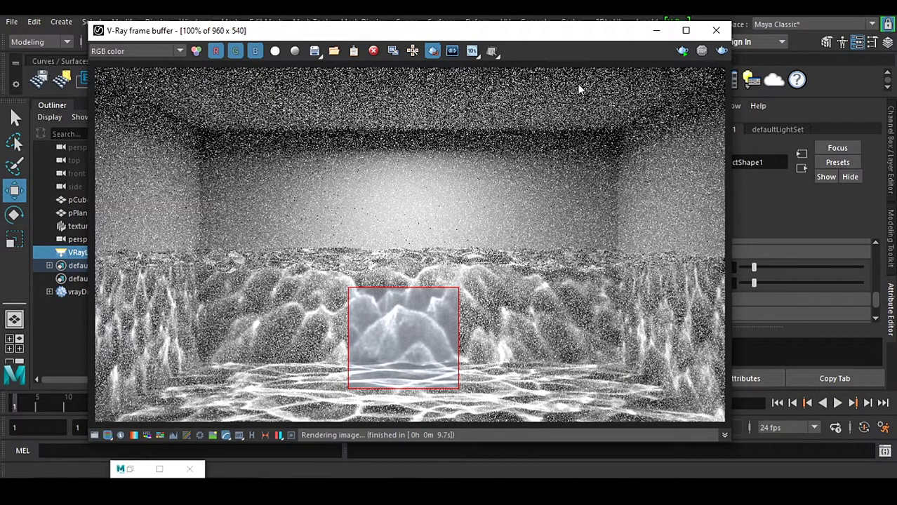
{"action": "left_click", "coordinate": [433, 51]}
{"action": "left_click", "coordinate": [721, 52]}
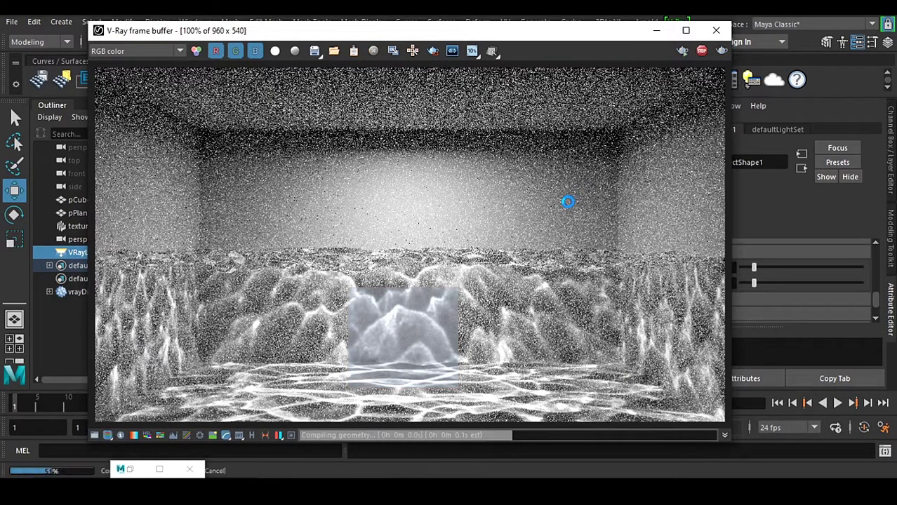